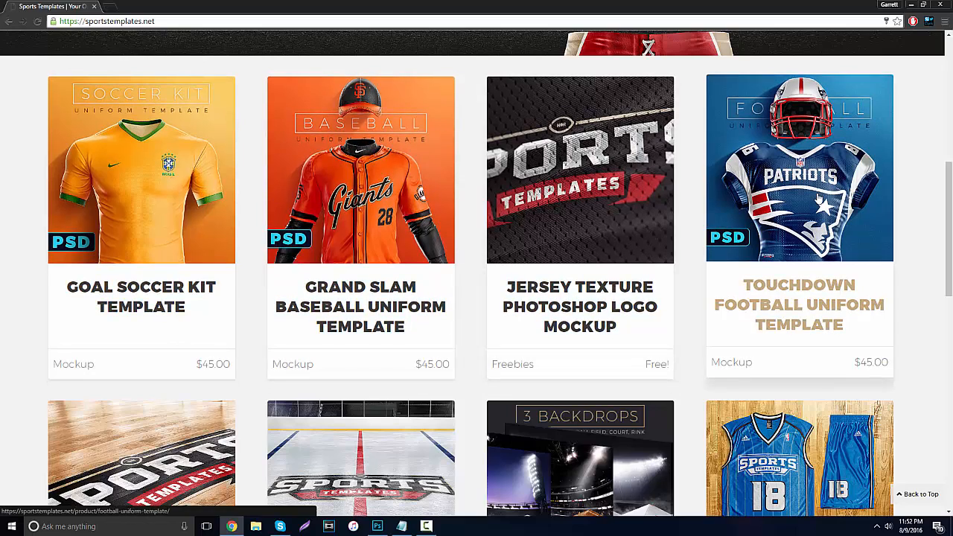
Browse the sports uniform mockups and backdrops on the sportstemplates.net home page.
left_click_drag(948, 239, 950, 307)
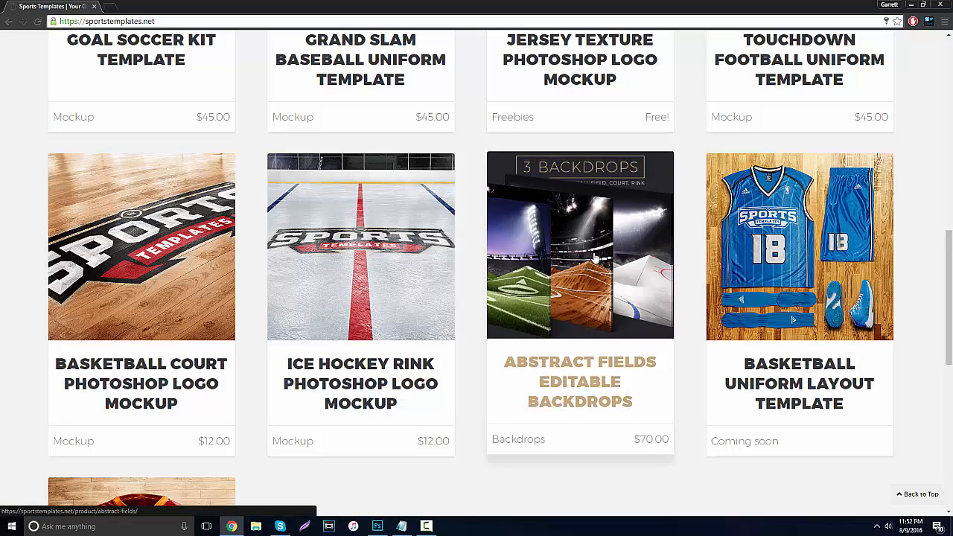
scroll(318, 283, "down", 1)
scroll(298, 286, "down", 4)
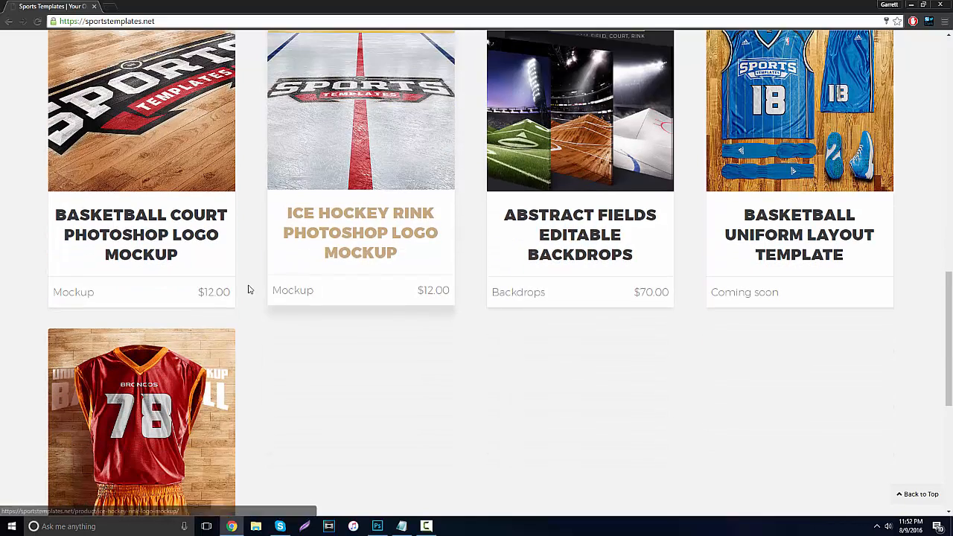
left_click_drag(950, 382, 950, 190)
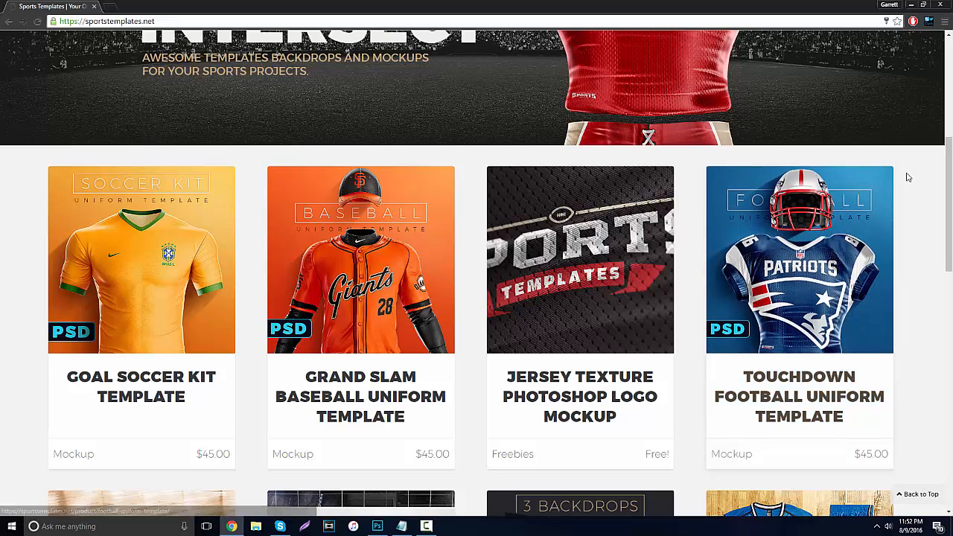
scroll(945, 149, "up", 5)
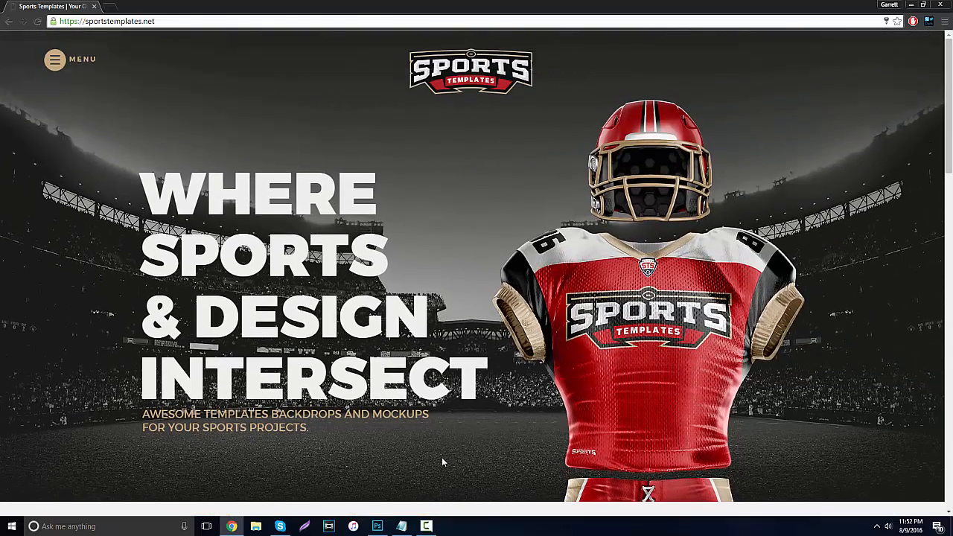
Switch to Photoshop, expand the Effects group and compare the back-view uniform with Back Effects hidden and shown.
left_click(377, 526)
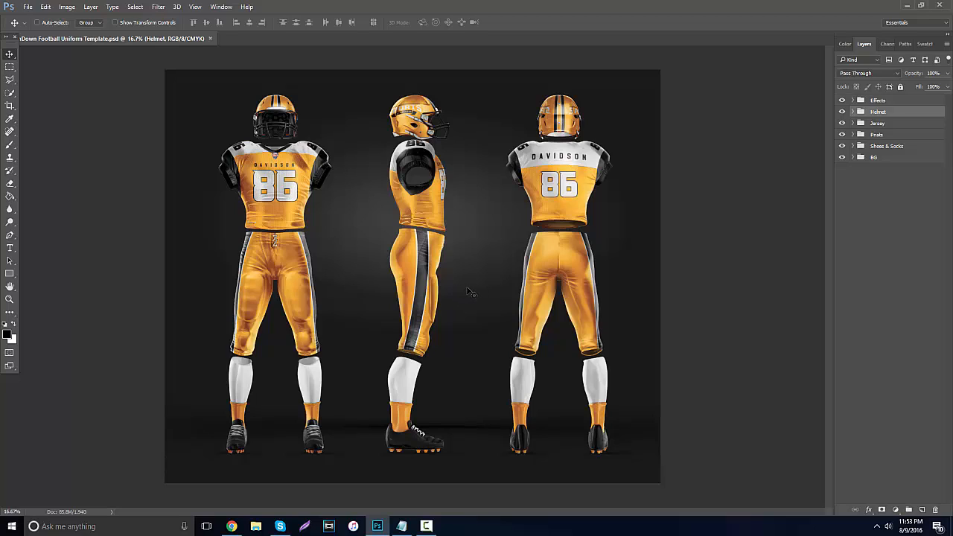
left_click(852, 101)
left_click(852, 111)
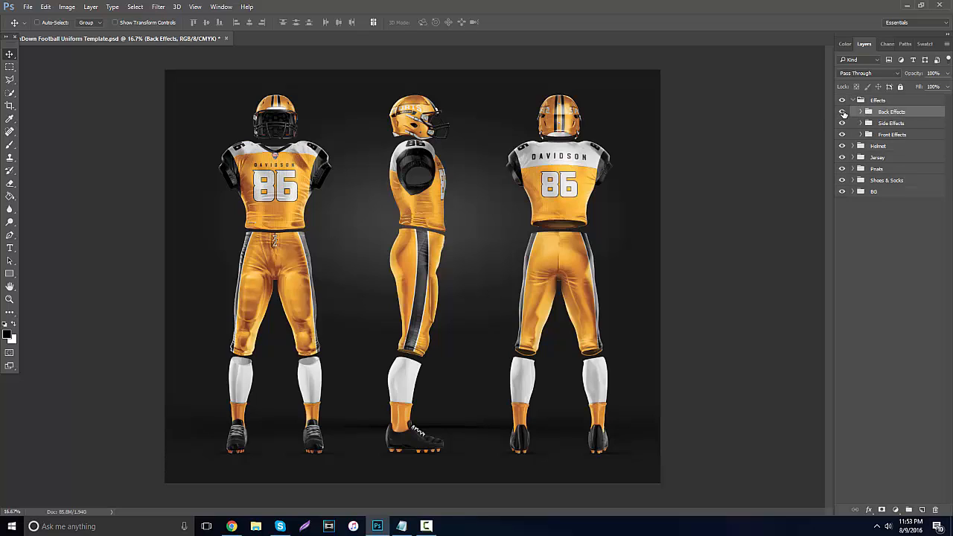
left_click(842, 112)
left_click(841, 111)
left_click(842, 112)
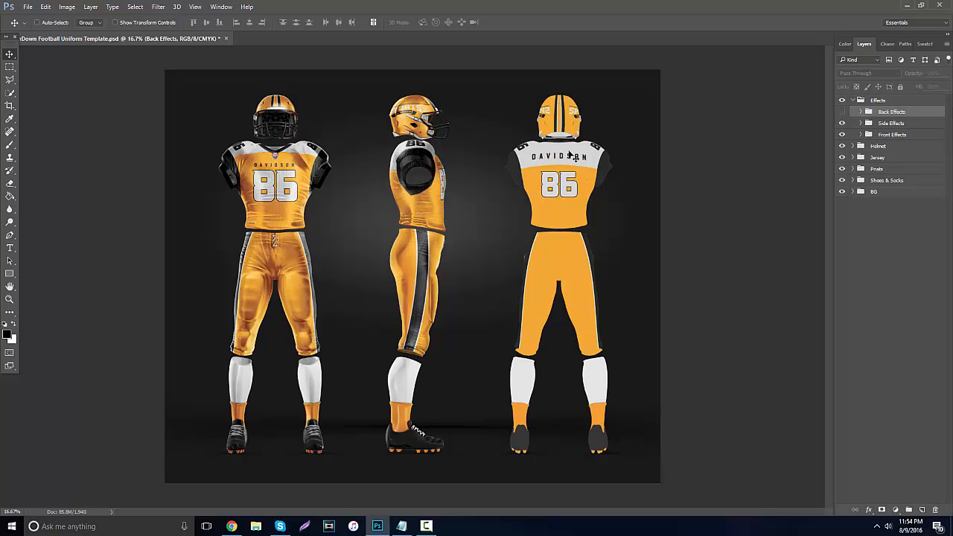
left_click(841, 112)
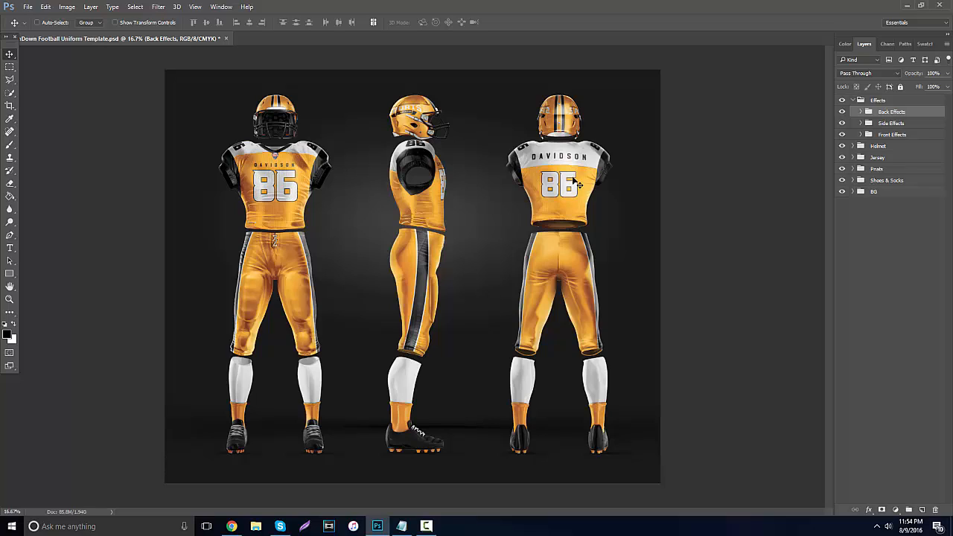
Collapse the Effects group and lock it completely.
left_click(852, 100)
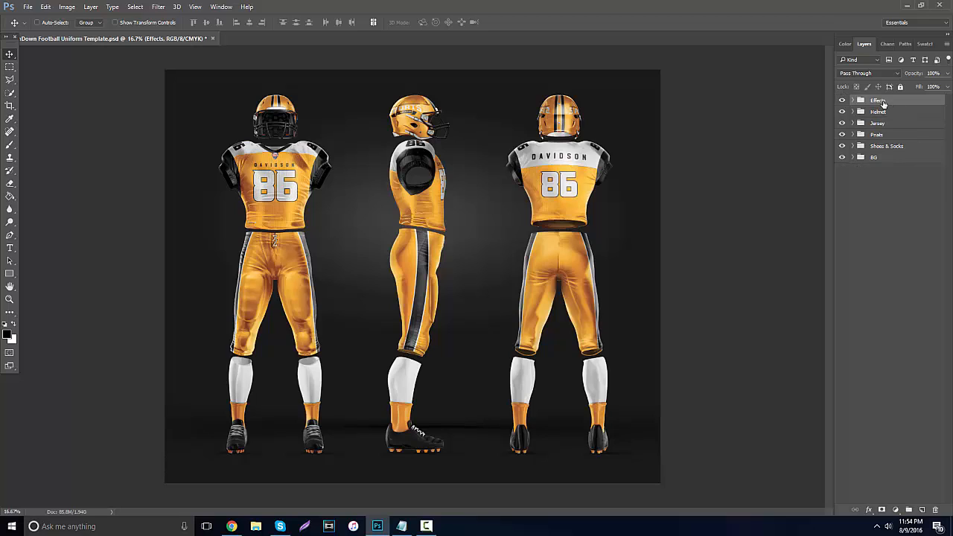
left_click(900, 86)
left_click(880, 112)
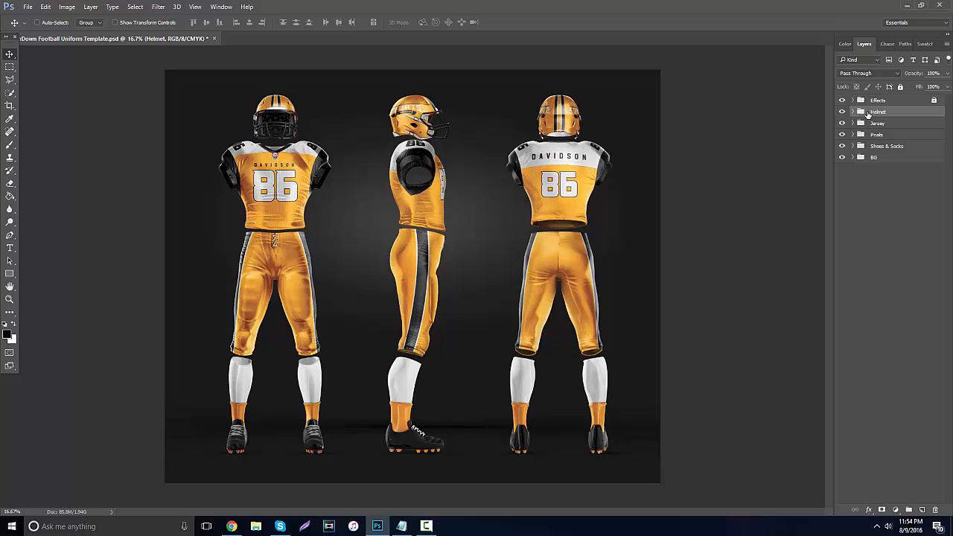
Expand the Helmet group and its Back subgroup, hiding and reshowing Back to check which helmet it controls.
left_click(852, 111)
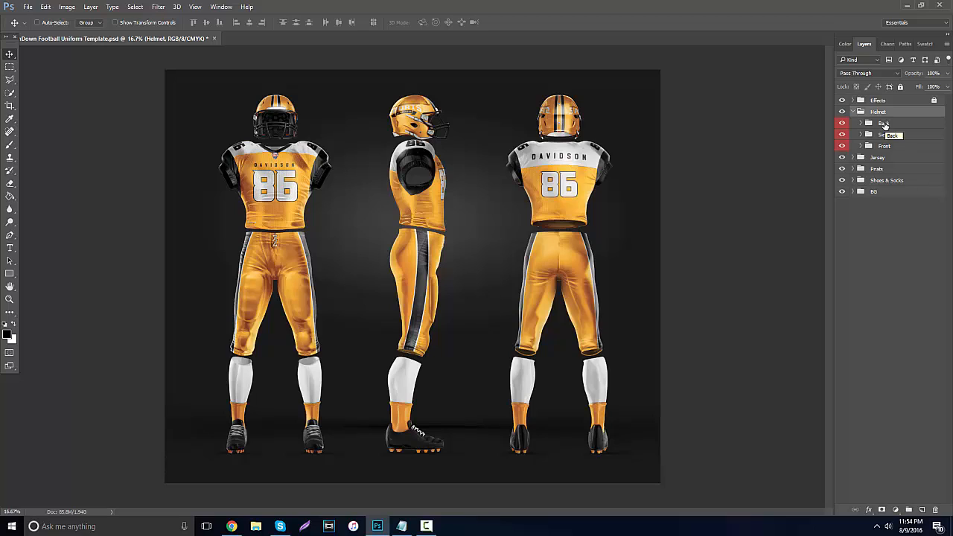
left_click(876, 126)
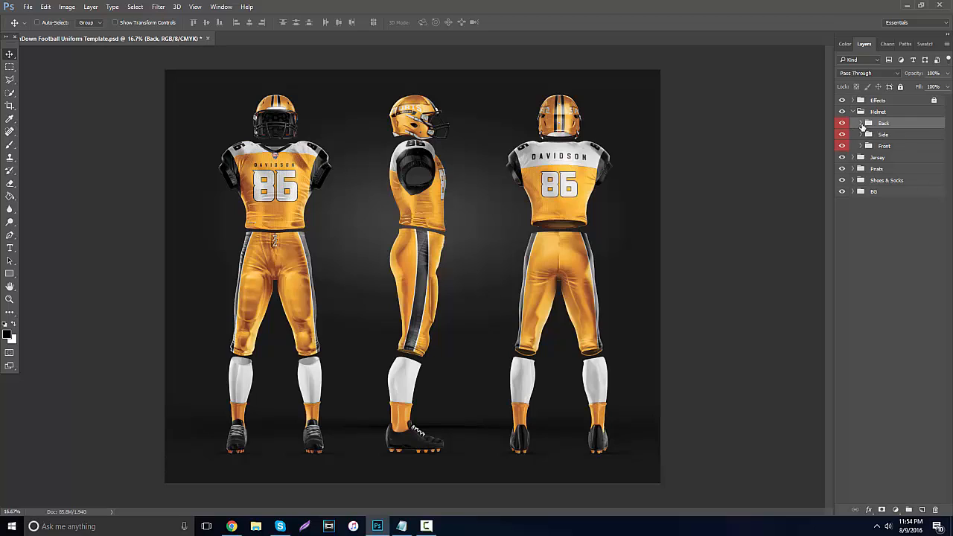
left_click(842, 123)
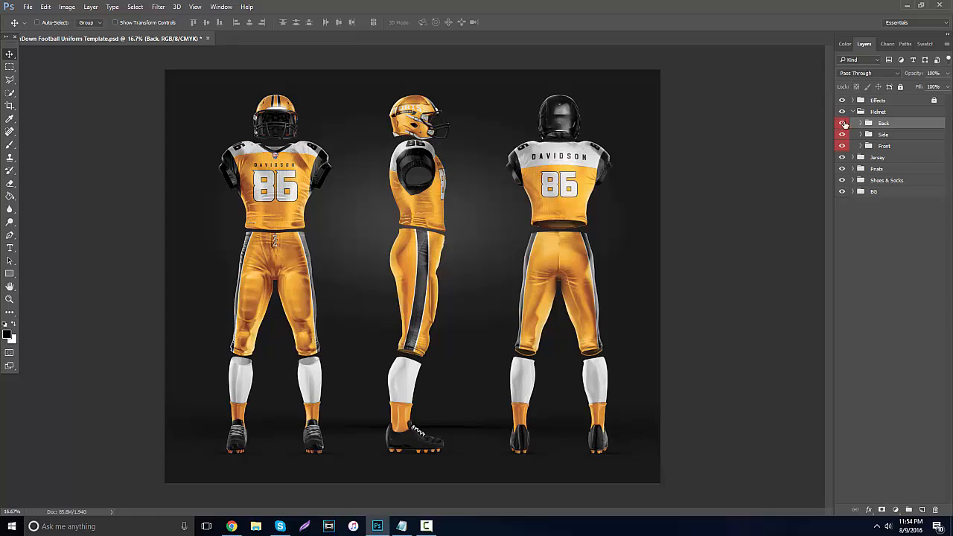
left_click(841, 123)
left_click(862, 123)
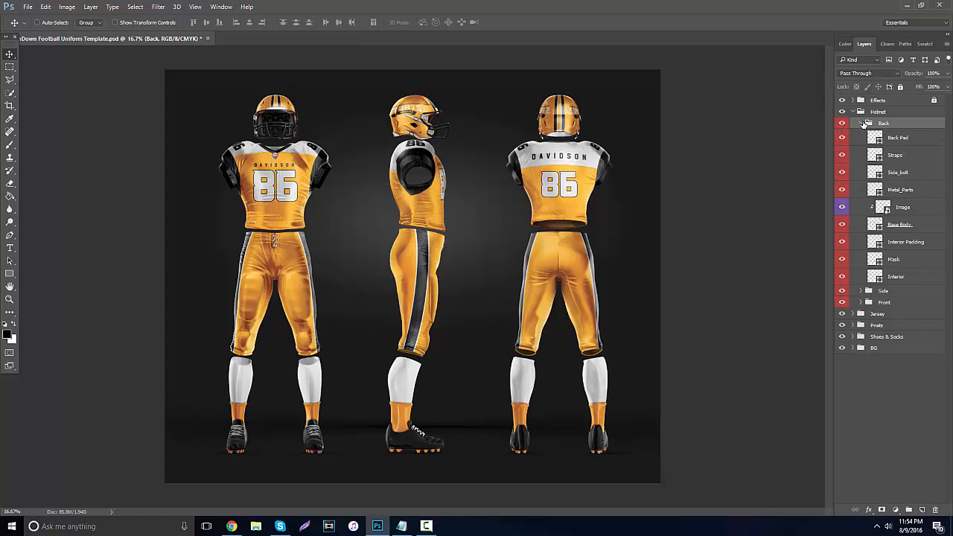
Hide and reshow the Interior layer of the back-view helmet to check which part it covers.
left_click(893, 279)
left_click(841, 278)
left_click(842, 278)
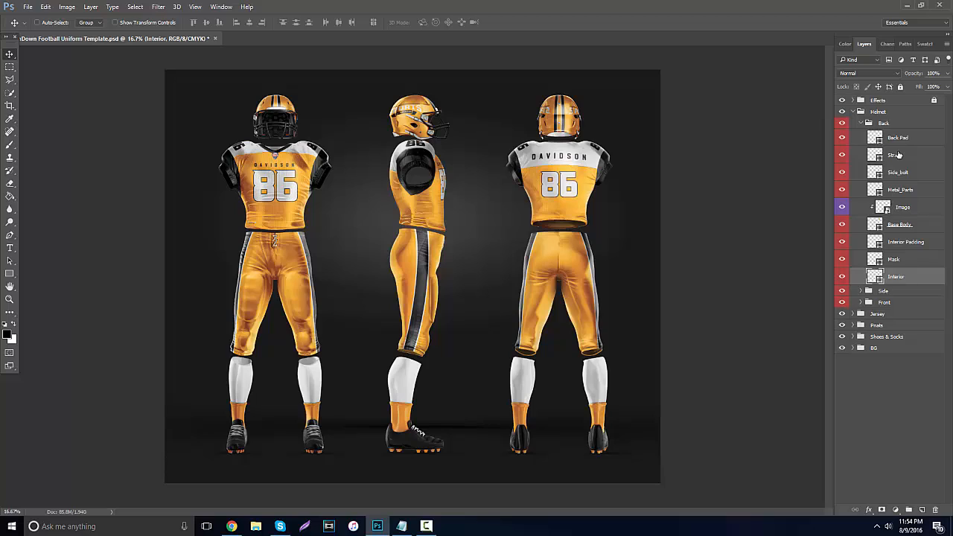
Set the fill colour of the back-view helmet's Base Body layer to black (000000).
left_click(899, 225)
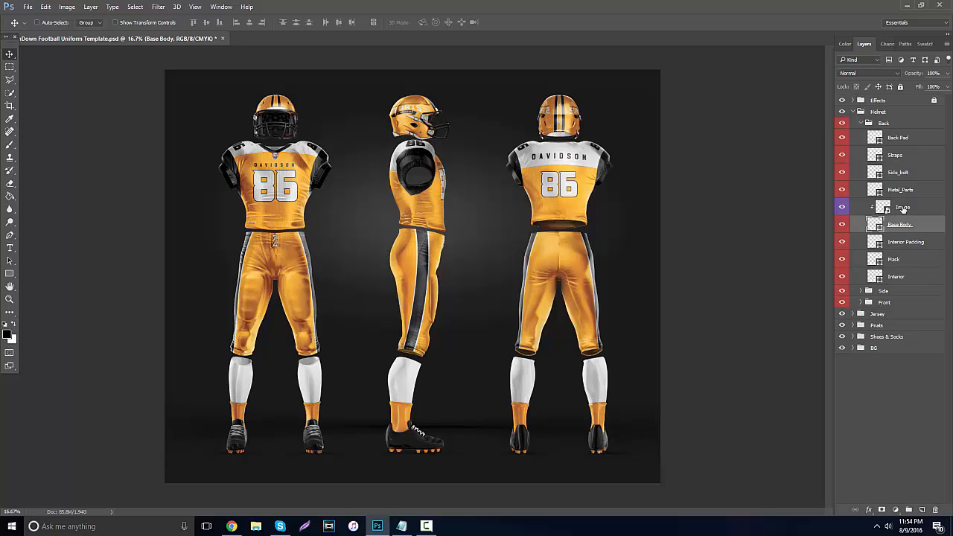
left_click(903, 210)
left_click(889, 225)
double_click(874, 225)
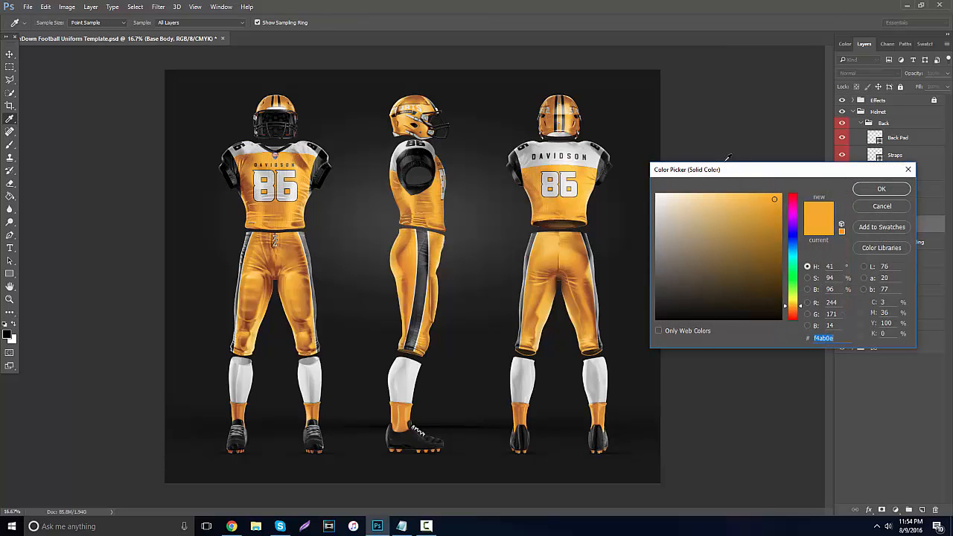
left_click_drag(720, 169, 743, 110)
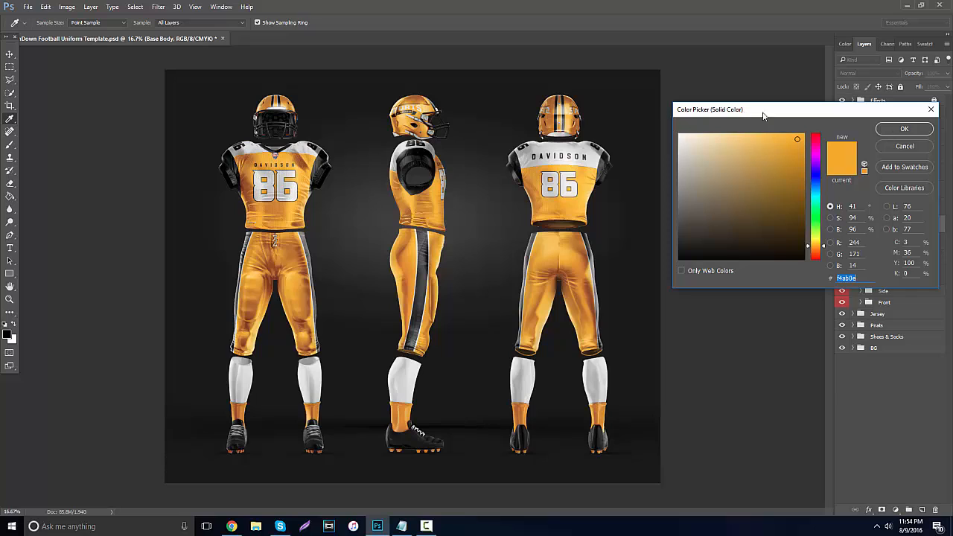
left_click_drag(820, 188, 825, 134)
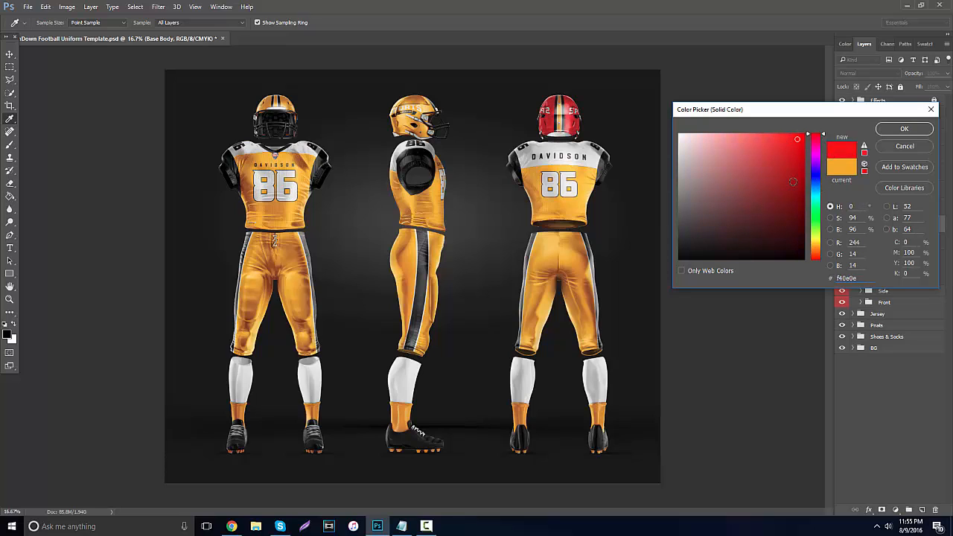
left_click_drag(792, 182, 676, 262)
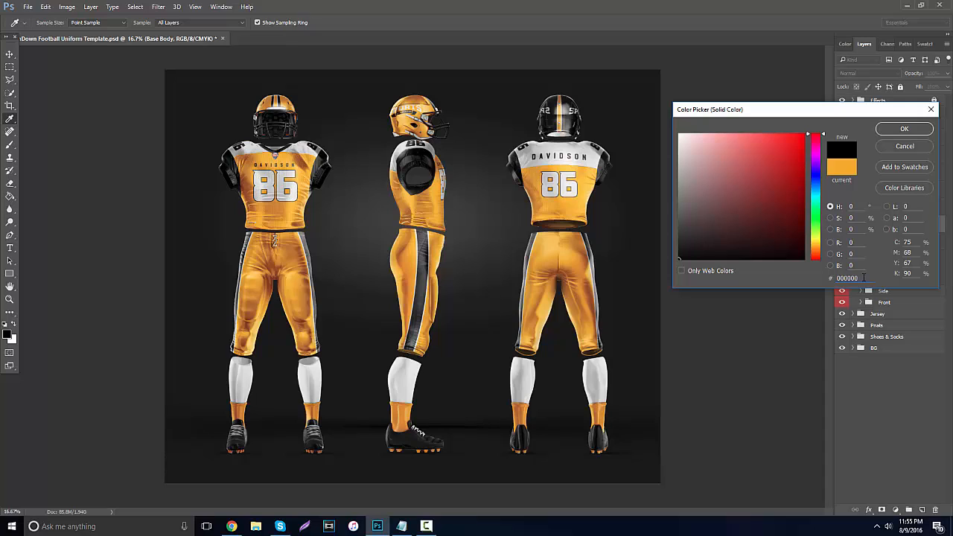
double_click(846, 279)
right_click(139, 525)
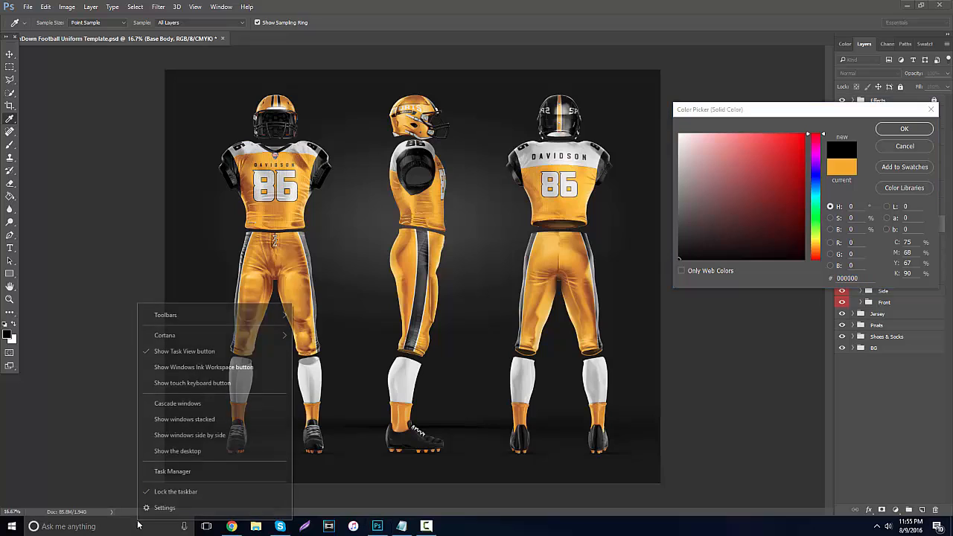
left_click(88, 526)
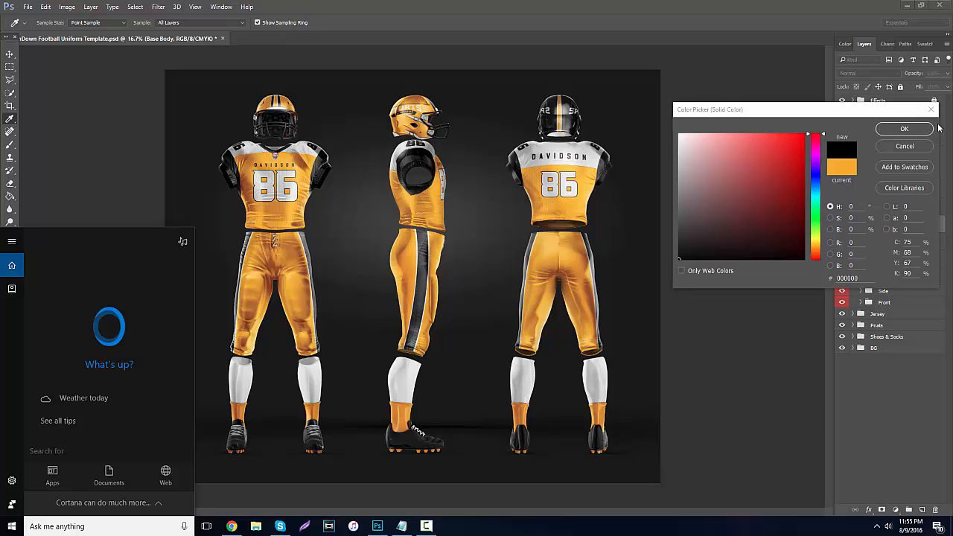
key("Escape")
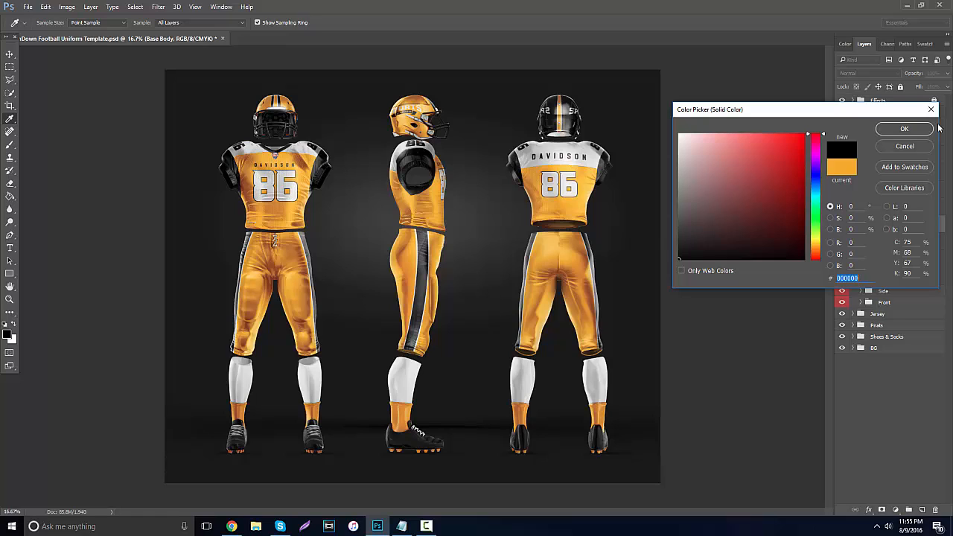
key("Escape")
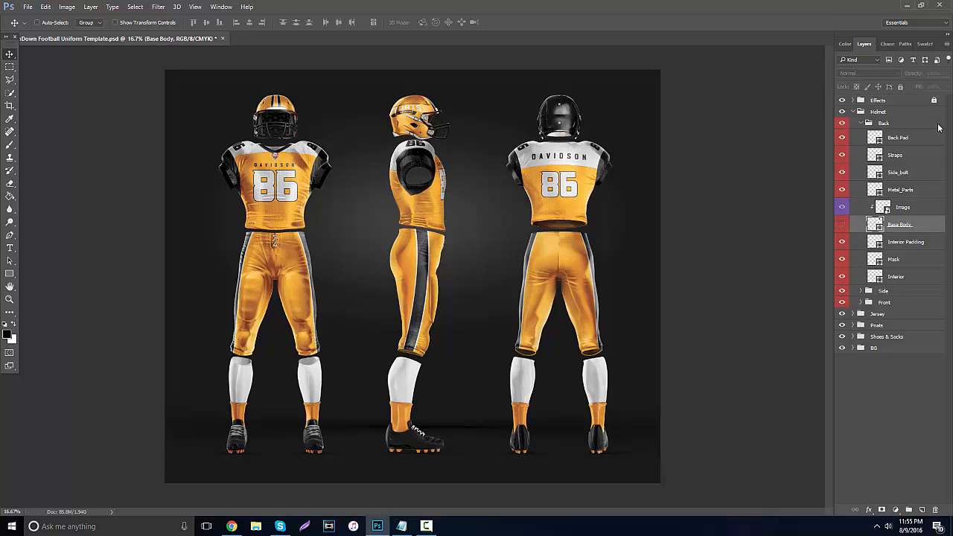
Open the contents of the back-view helmet's Image smart object and hide the Group 1 copy and Group 1 copy 2 logo layers.
key("alt+bracketright")
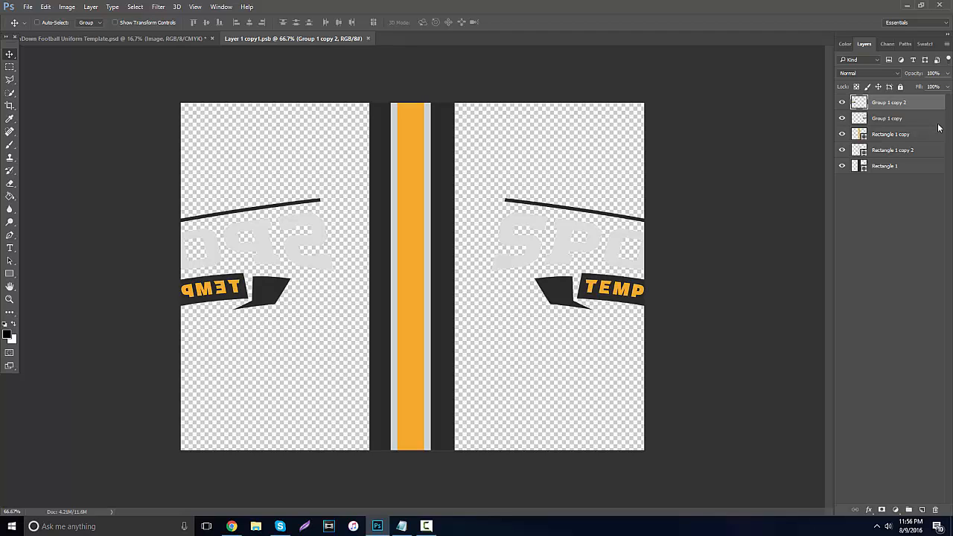
key("ctrl+Tab")
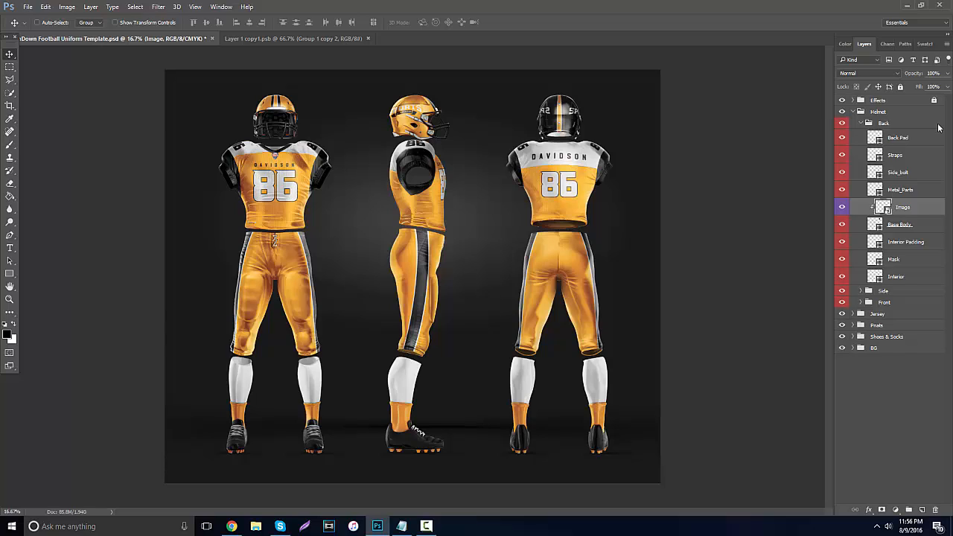
key("ctrl+Tab")
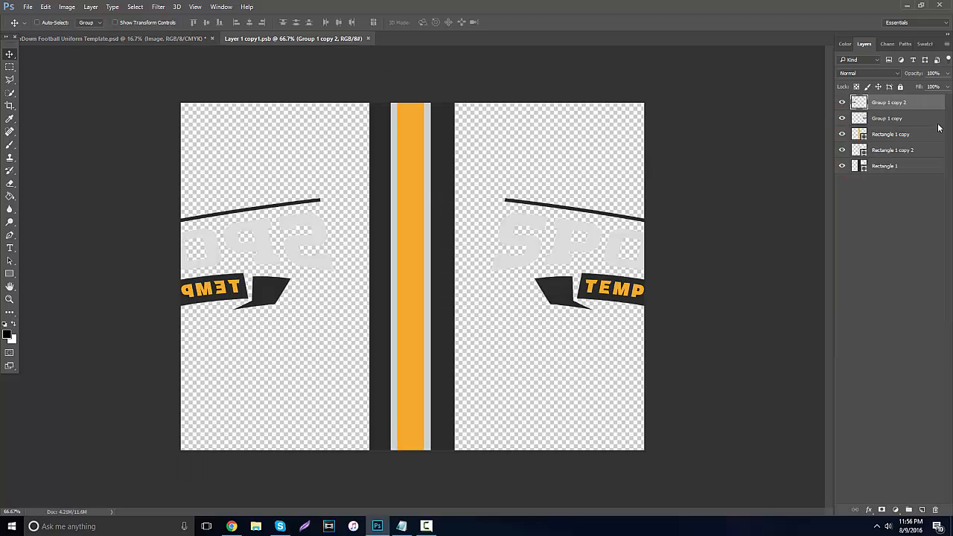
key("ctrl+alt+z")
key("ctrl+alt+z")
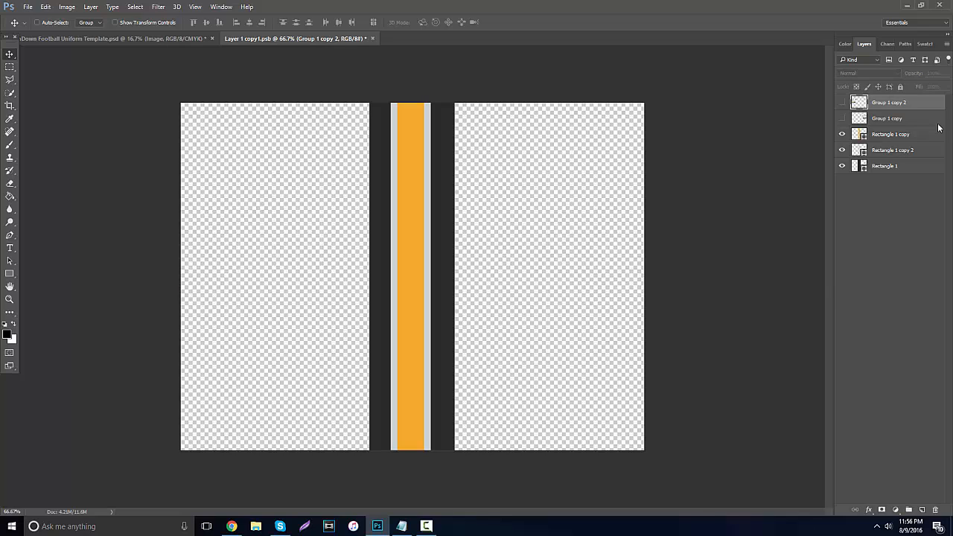
Set the fill colour of the centre stripe, Rectangle 1 copy, to white (ffffff).
double_click(937, 128)
type("ffffff")
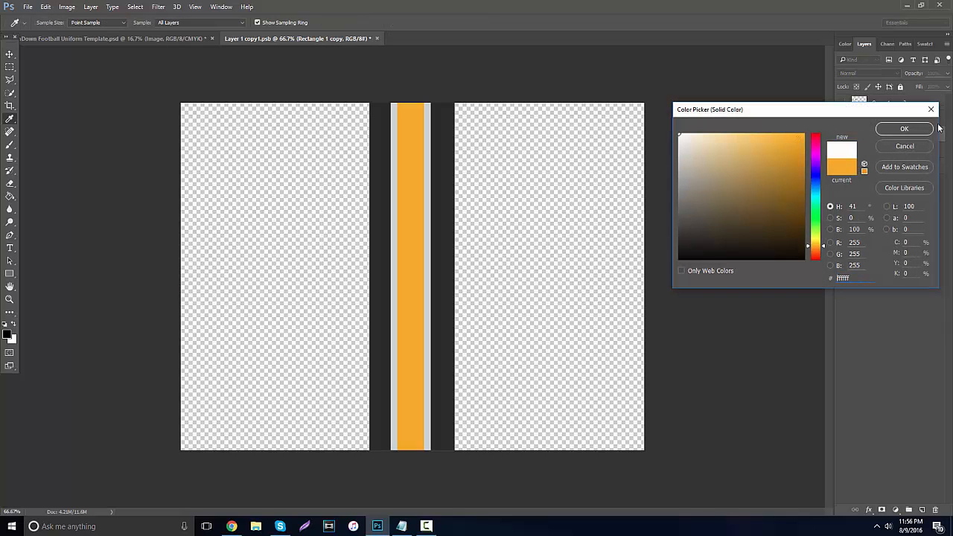
key("Return")
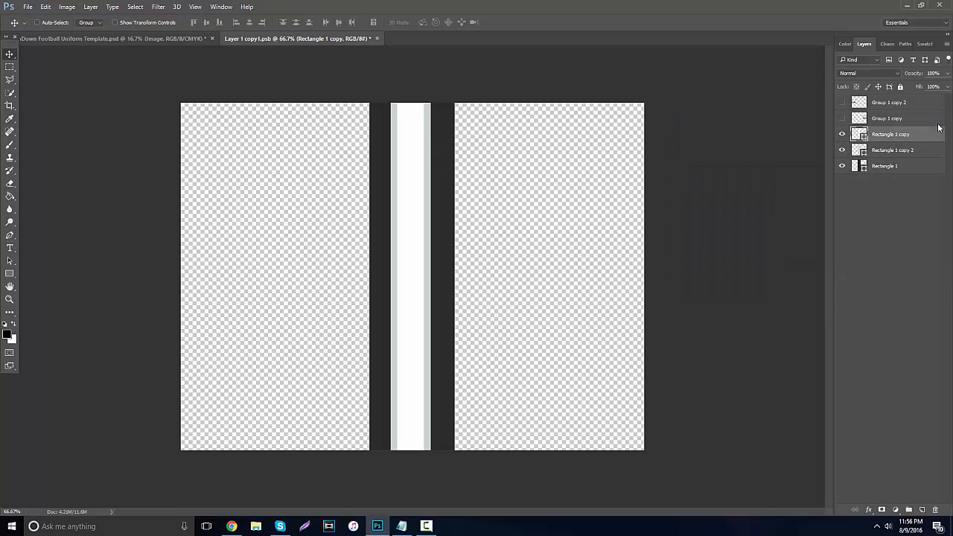
Save the edited smart object contents and close that document to return to the uniform template.
left_click(28, 7)
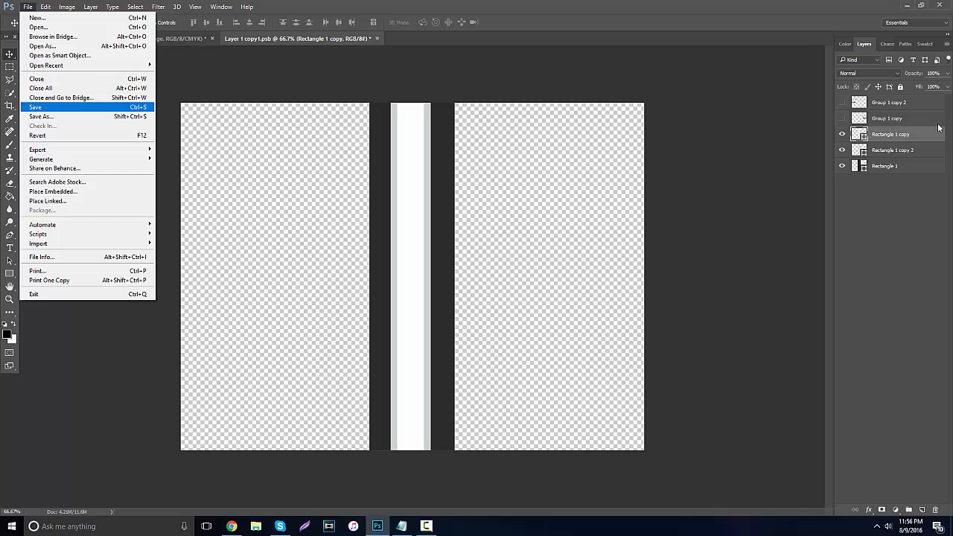
key("Return")
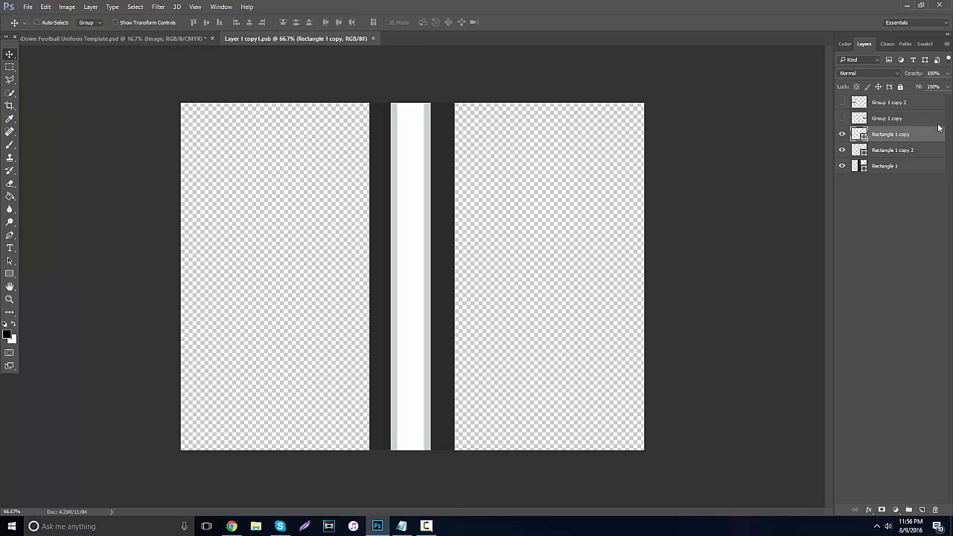
key("ctrl+w")
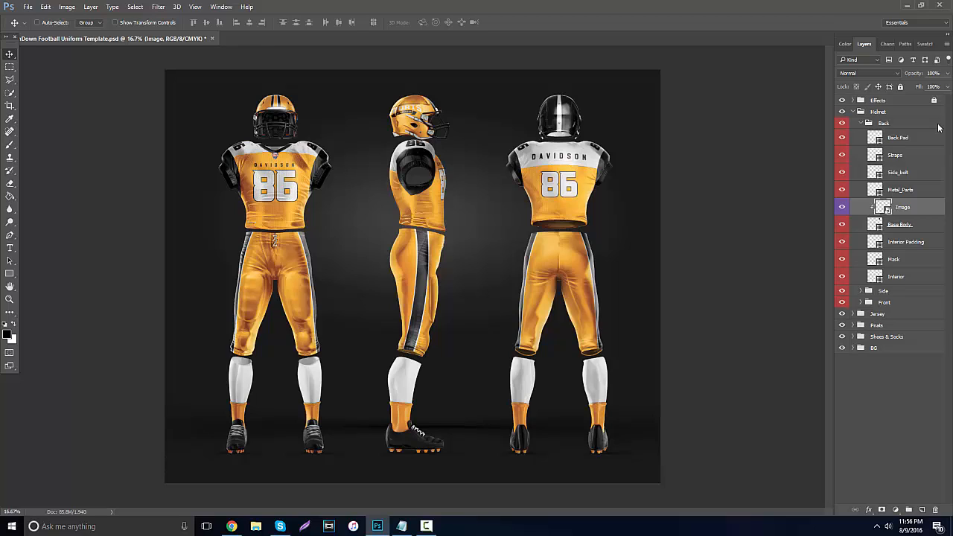
Set the fill colour of the side-view helmet's Main Body layer to black (000000).
left_click(861, 123)
left_click(882, 134)
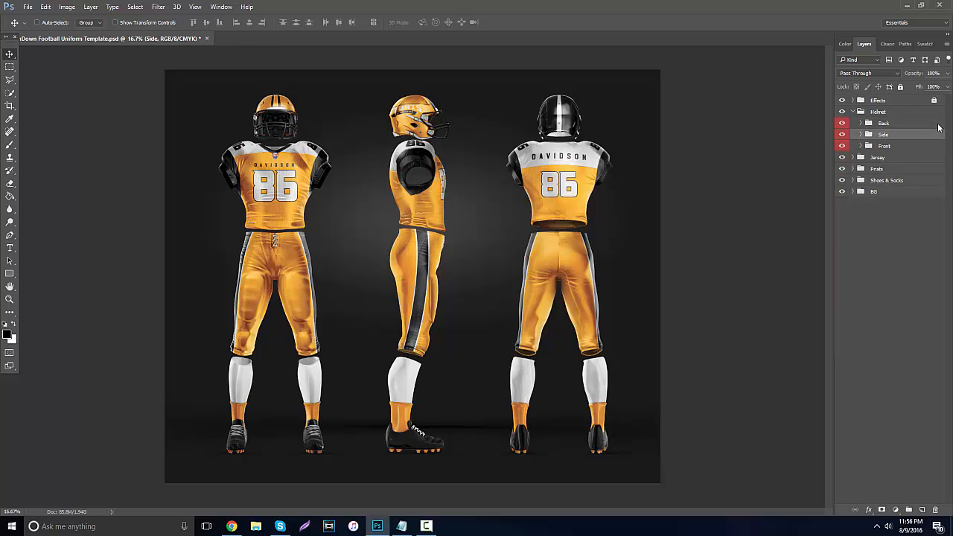
left_click(860, 134)
left_click(882, 236)
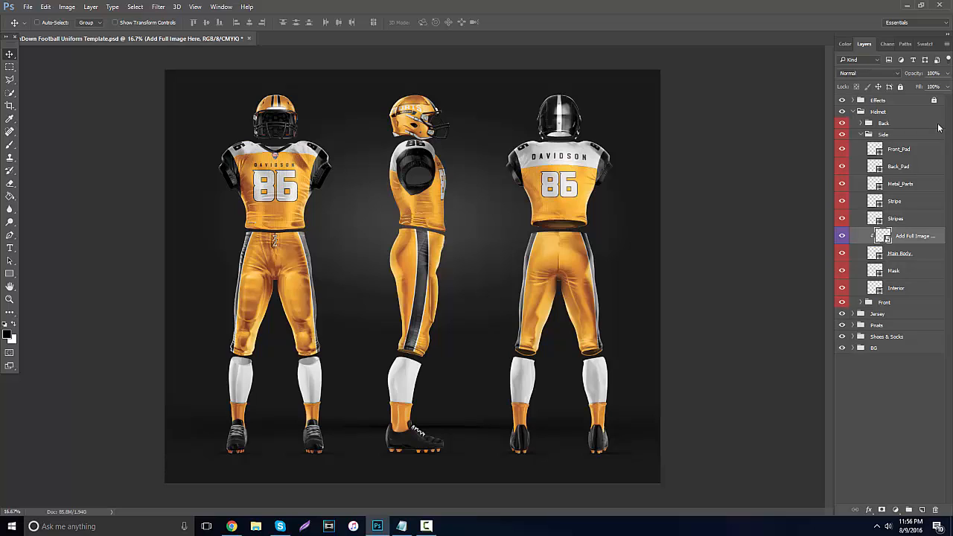
double_click(874, 253)
left_click_drag(703, 238, 678, 259)
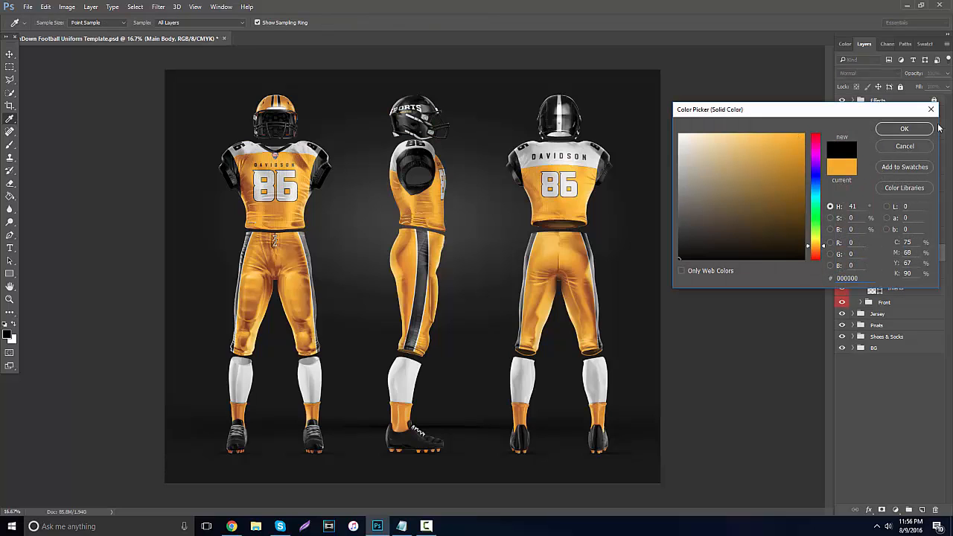
left_click(904, 128)
Hide the Group 1 copy logo inside the side-view helmet's Add Full Image Here smart object, save it and return to the uniform template.
double_click(883, 236)
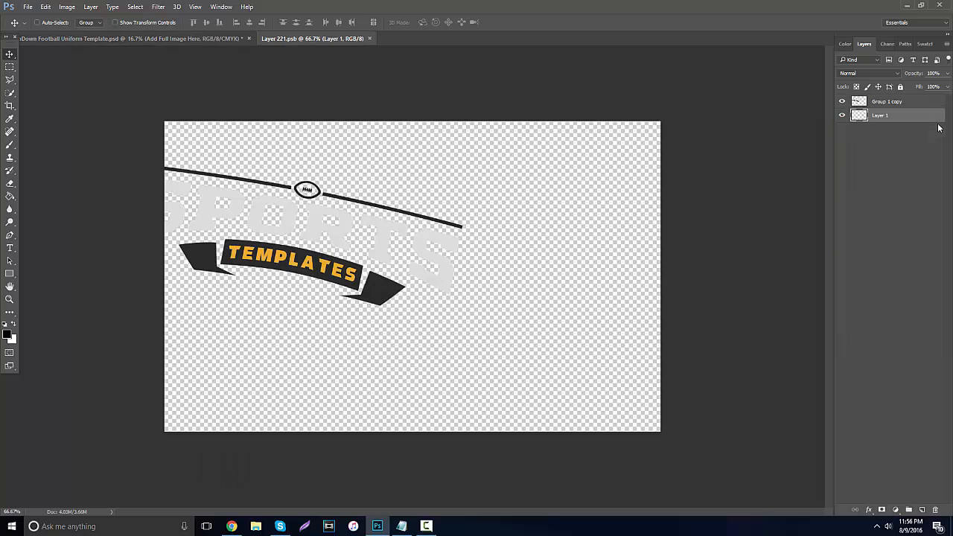
left_click(841, 102)
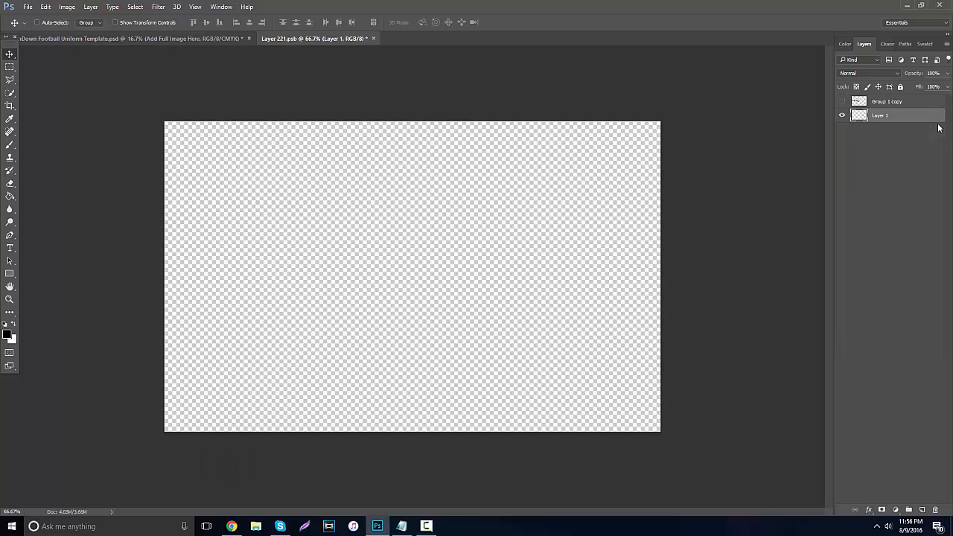
left_click(28, 7)
left_click(36, 108)
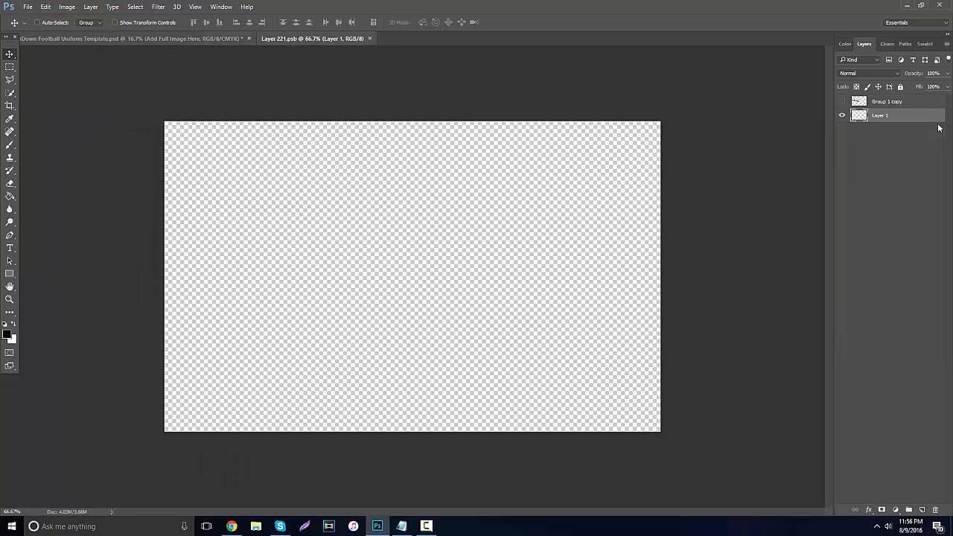
left_click(132, 39)
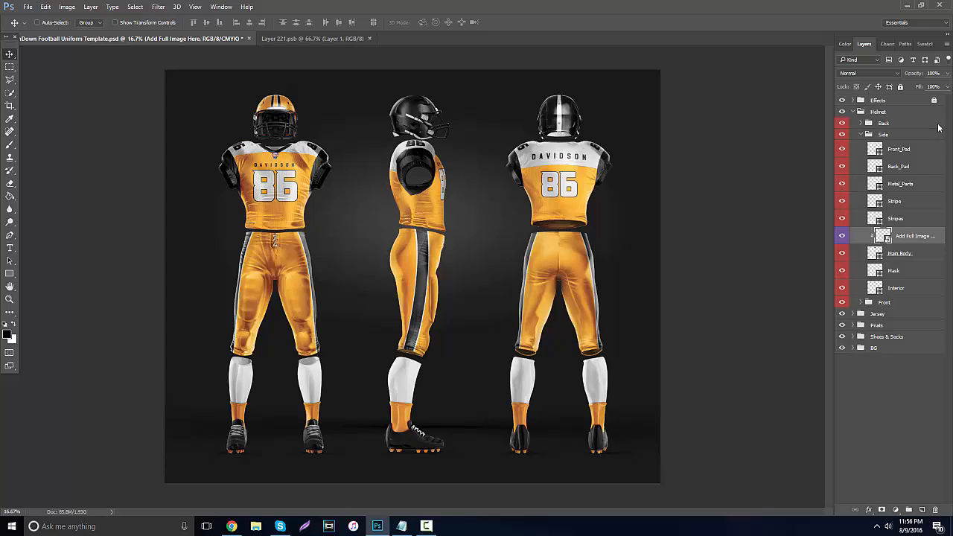
Open the contents of the front-view helmet's Image smart object and set the centre stripe, Rectangle 1 copy, to white (ffffff).
left_click(860, 134)
left_click(860, 145)
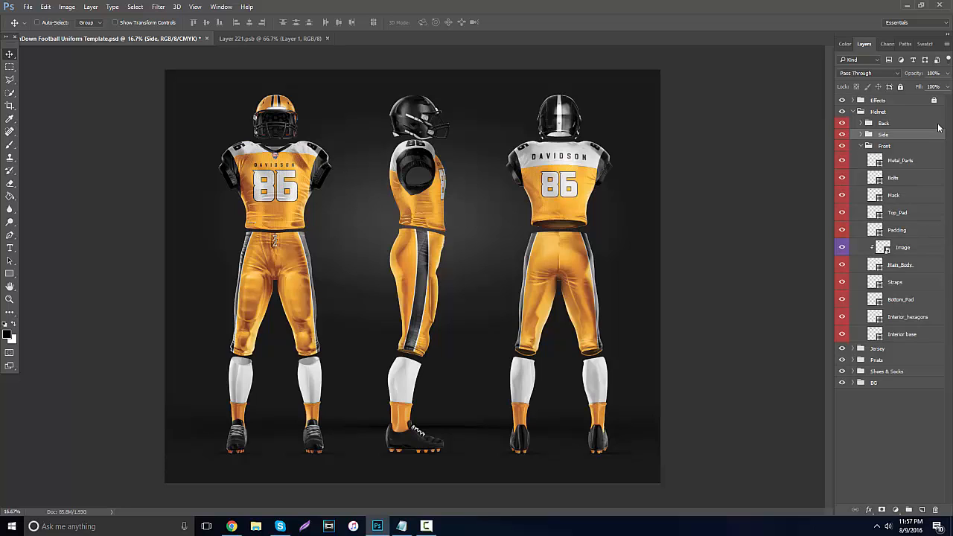
double_click(882, 247)
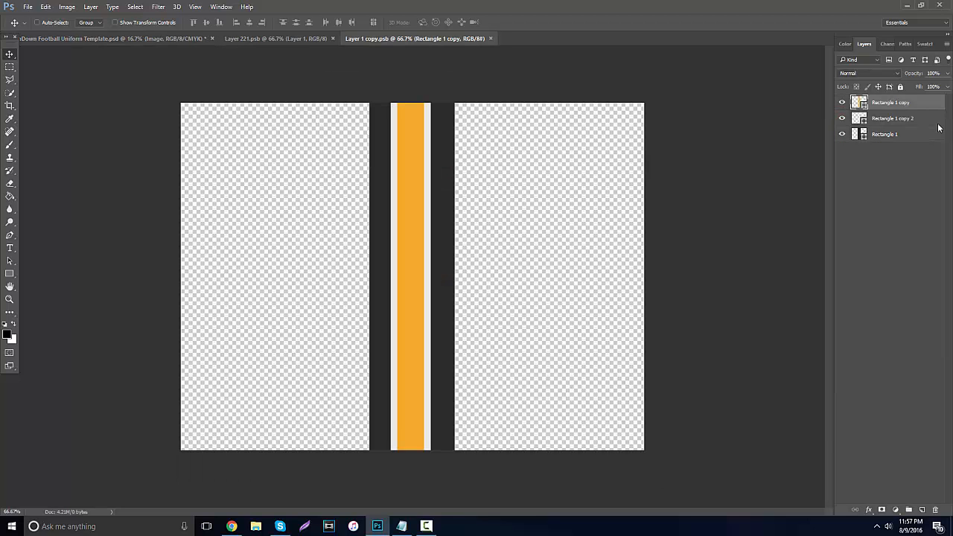
double_click(859, 103)
type("ffffff")
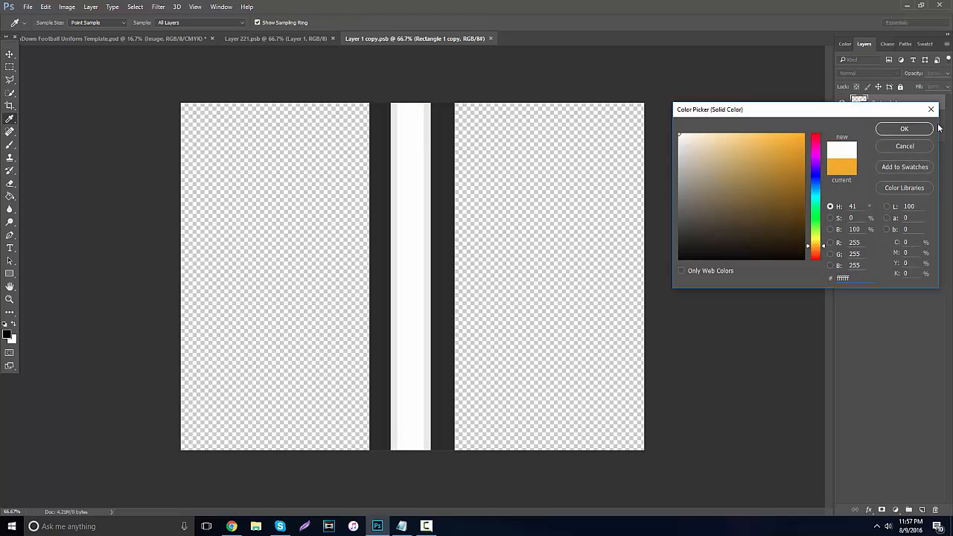
key("Return")
Save the front helmet's stripe artwork and close both open smart object documents.
left_click(28, 7)
left_click(37, 107)
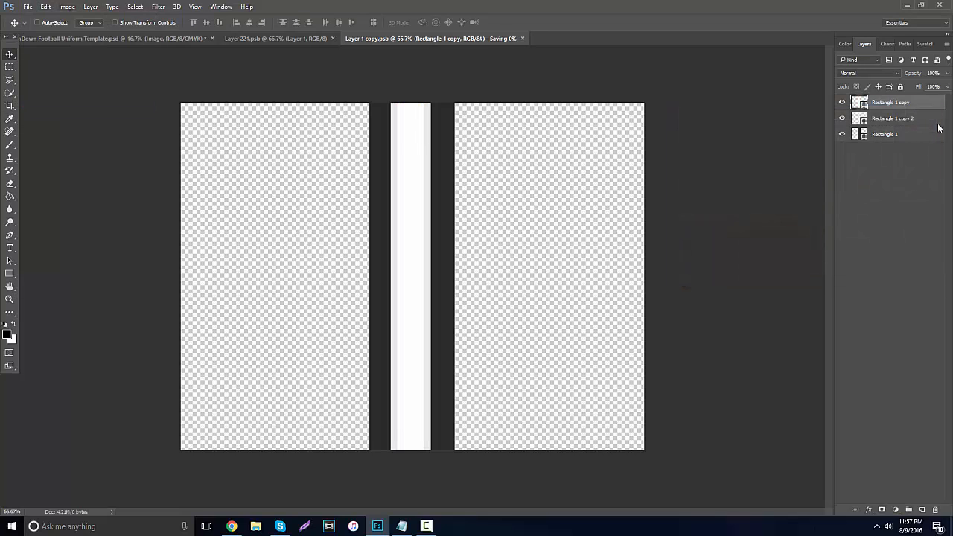
key("ctrl+w")
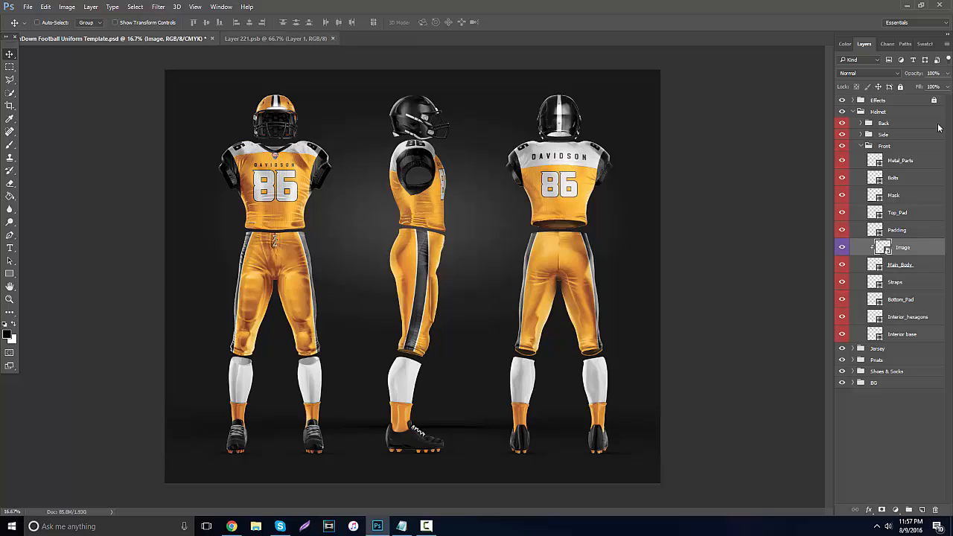
key("ctrl+w")
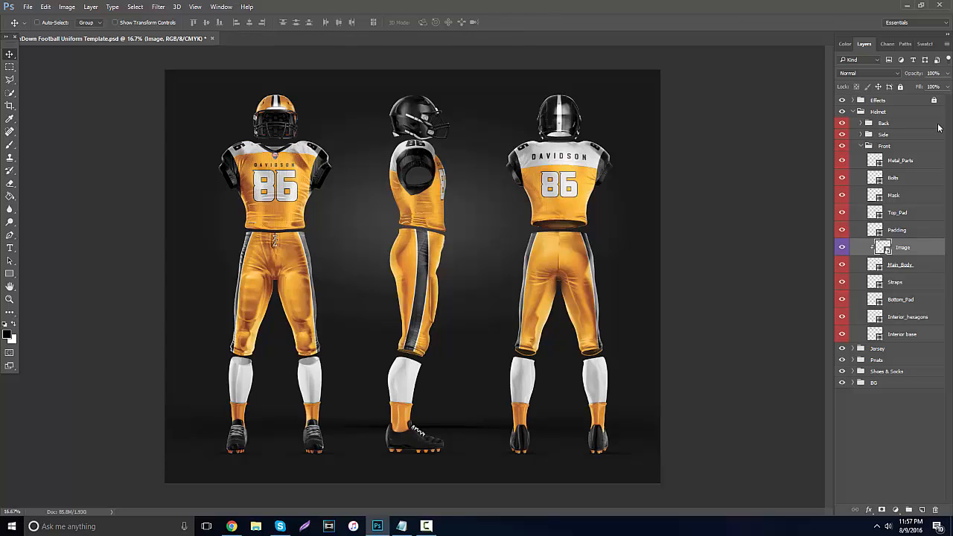
Set the fill colour of the front-view helmet's Main_Body layer to black.
double_click(875, 265)
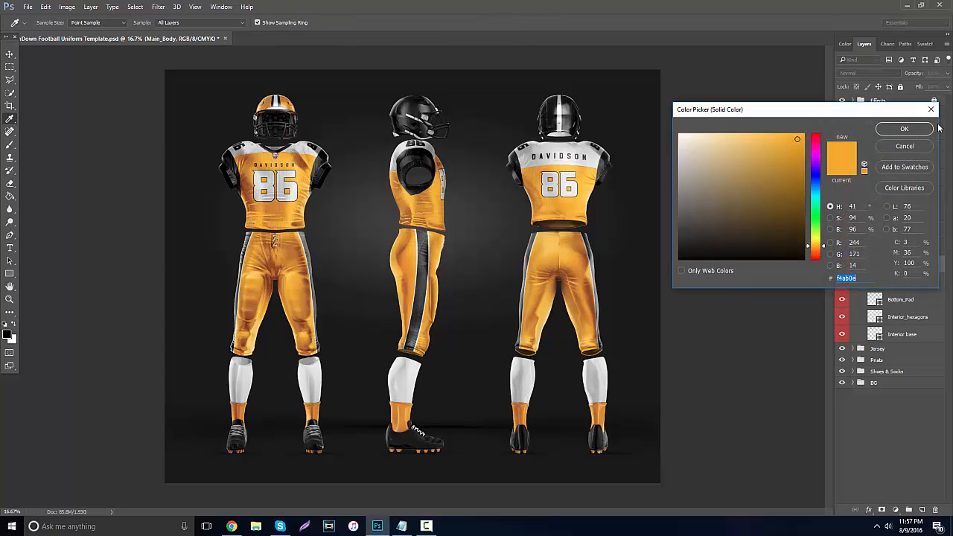
left_click(679, 259)
left_click(923, 128)
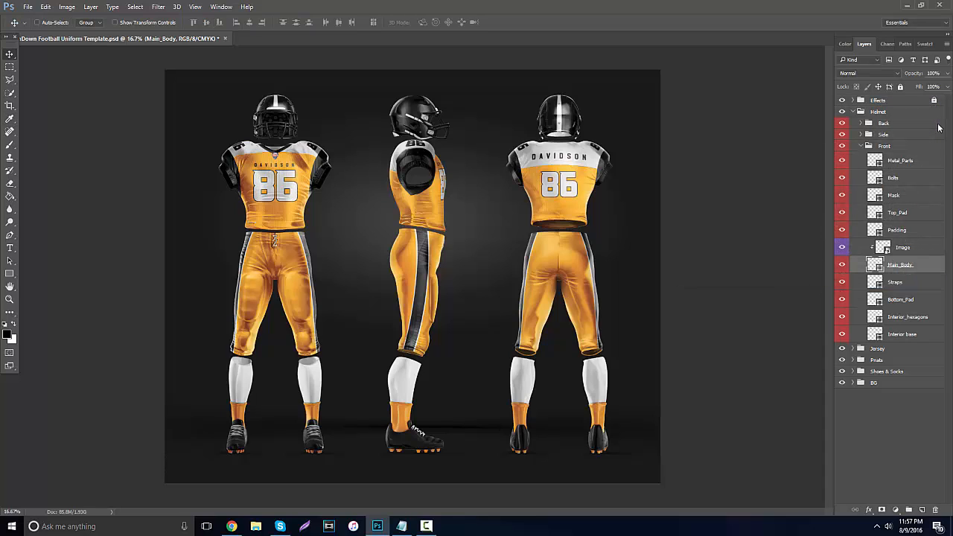
Collapse the finished helmet groups, label the Helmet group red and lock it.
left_click(860, 146)
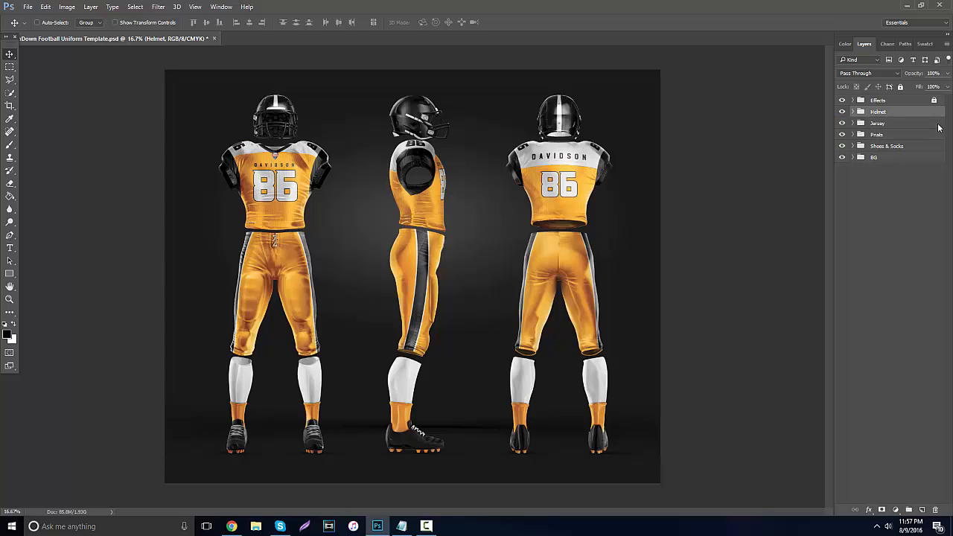
right_click(937, 111)
left_click(871, 365)
key("ctrl+slash")
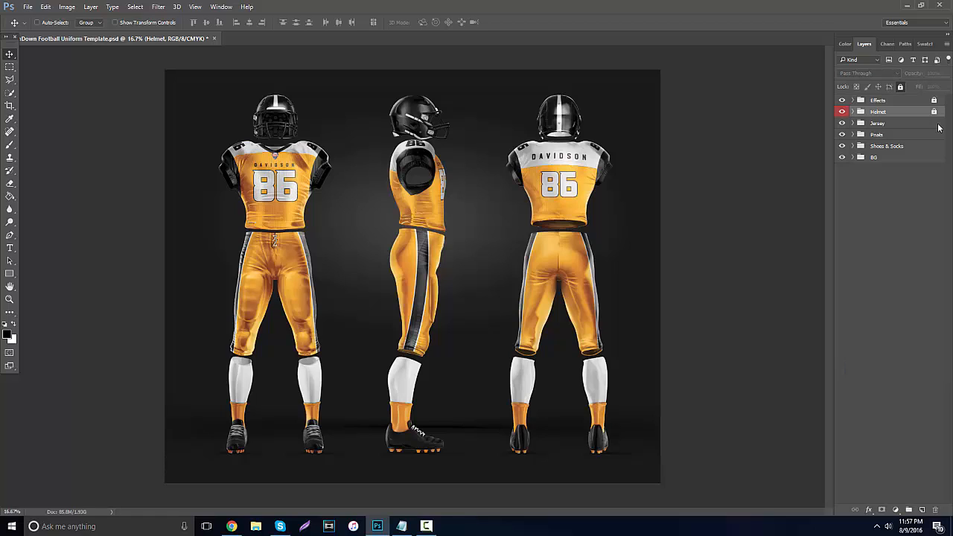
Expand the Jersey group and look through its collar and shoulder number layers.
left_click(937, 126)
left_click(937, 127)
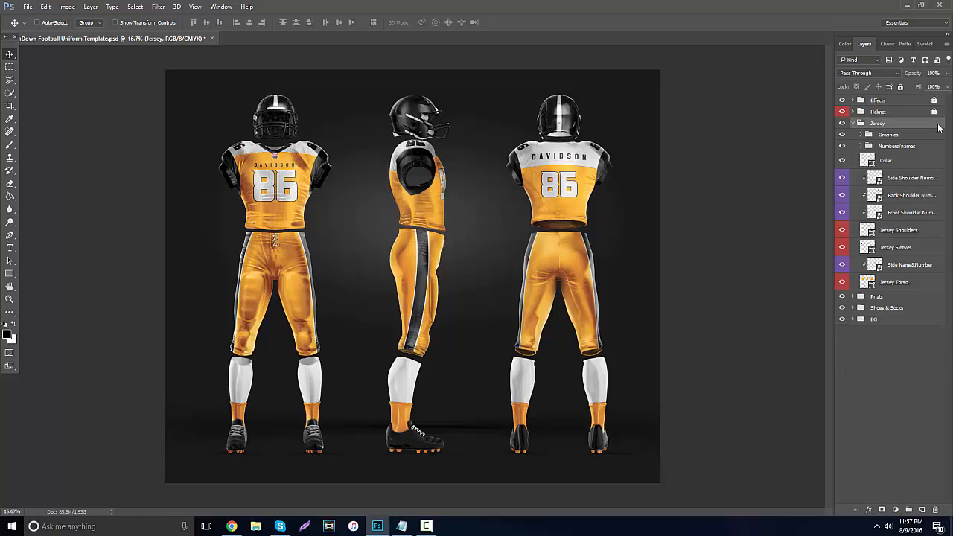
key("alt+bracketleft")
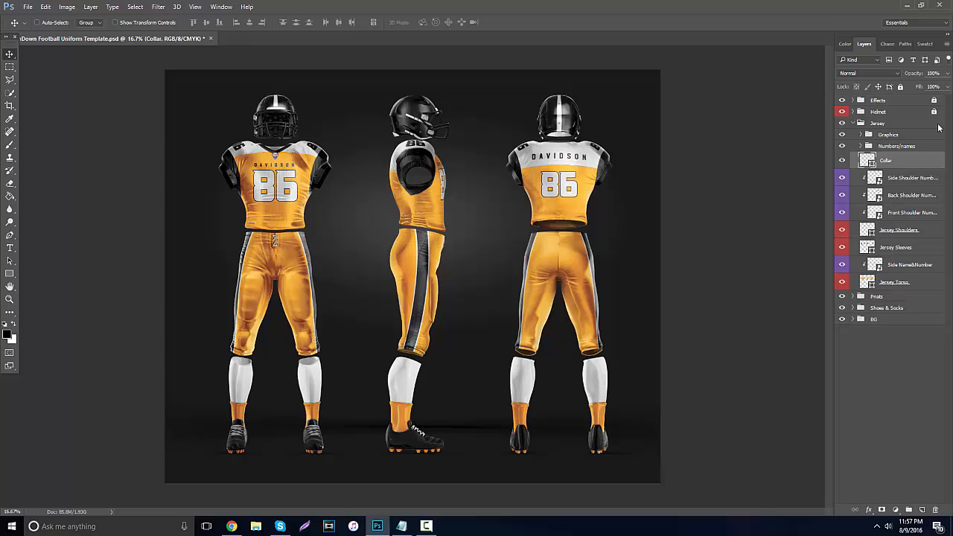
key("alt+bracketleft")
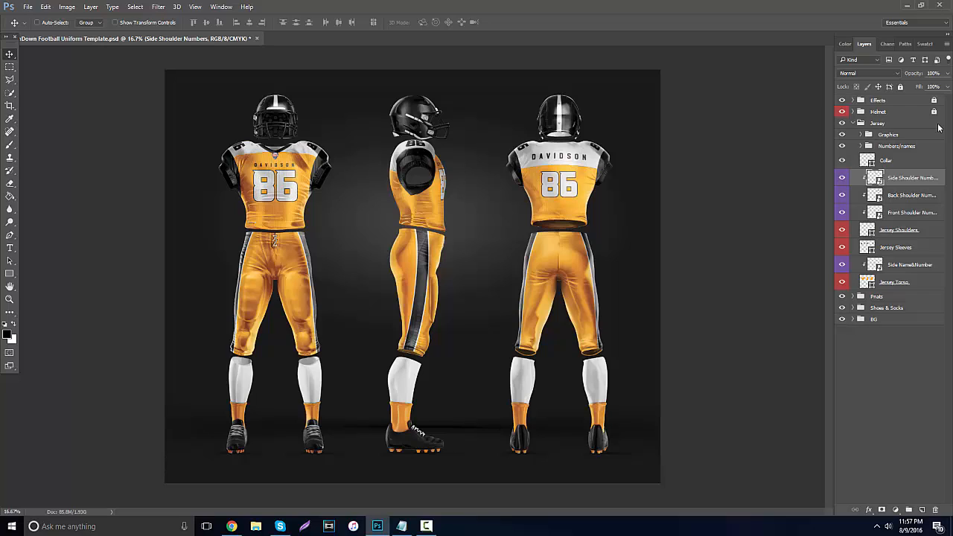
key("alt+bracketleft")
key("alt+bracketleft")
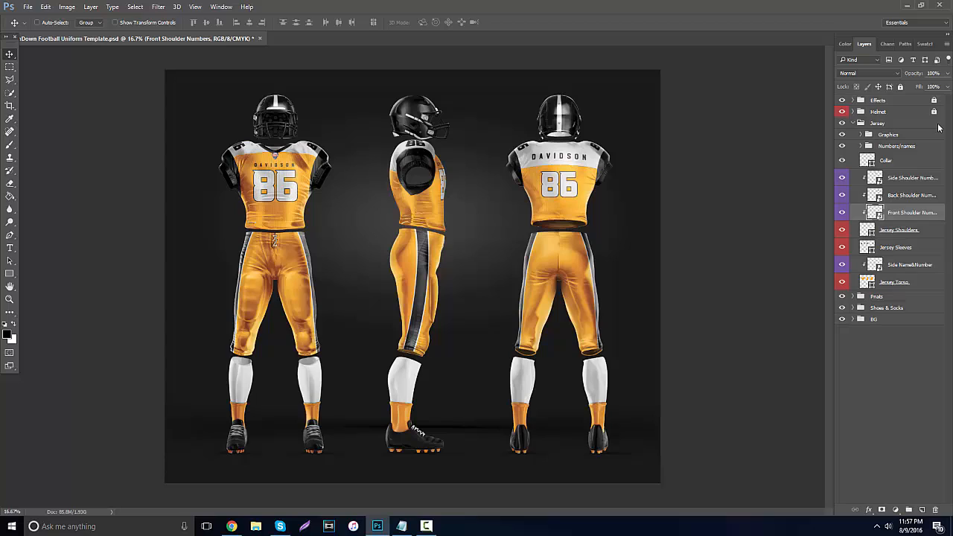
Open the contents of the Side Shoulder Numbers smart object and replace its number text with 12.
key("t")
double_click(874, 178)
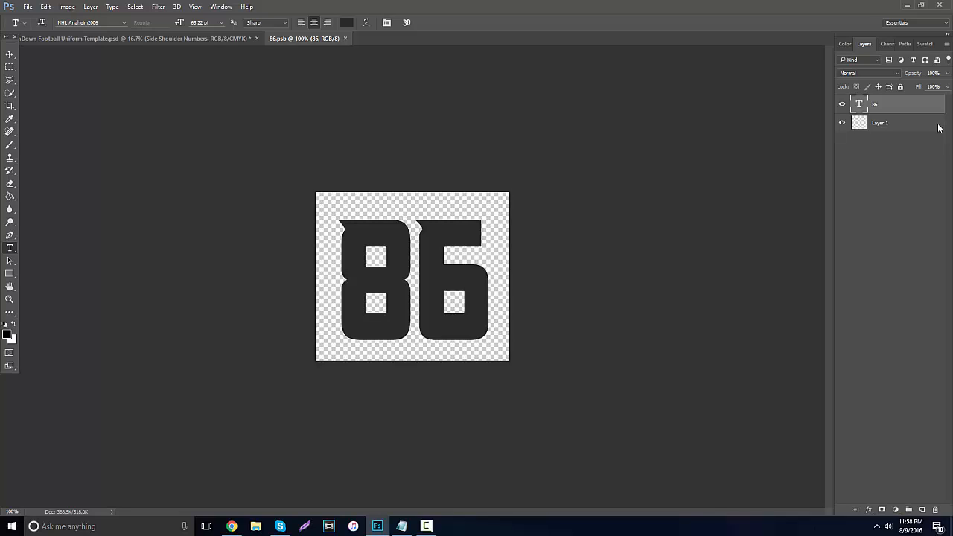
left_click_drag(336, 290, 488, 291)
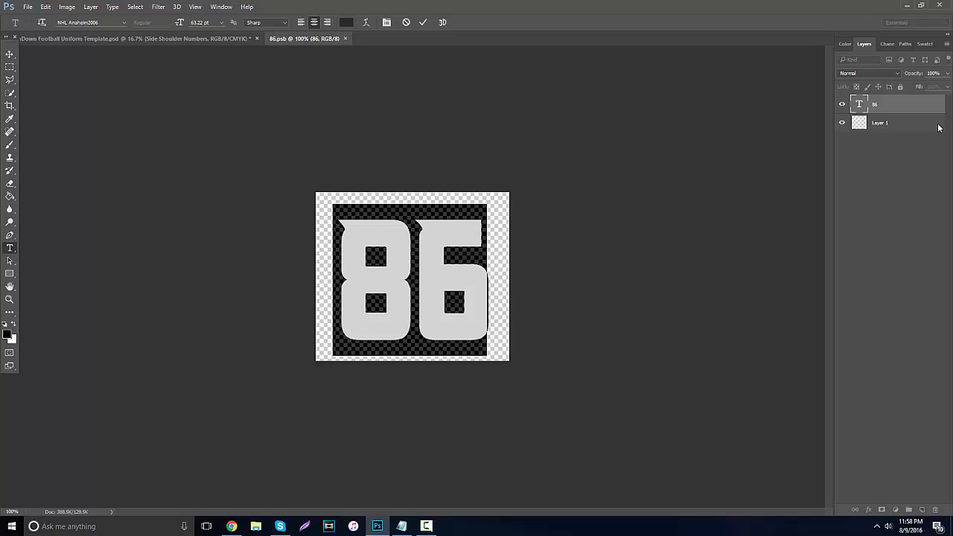
type("12")
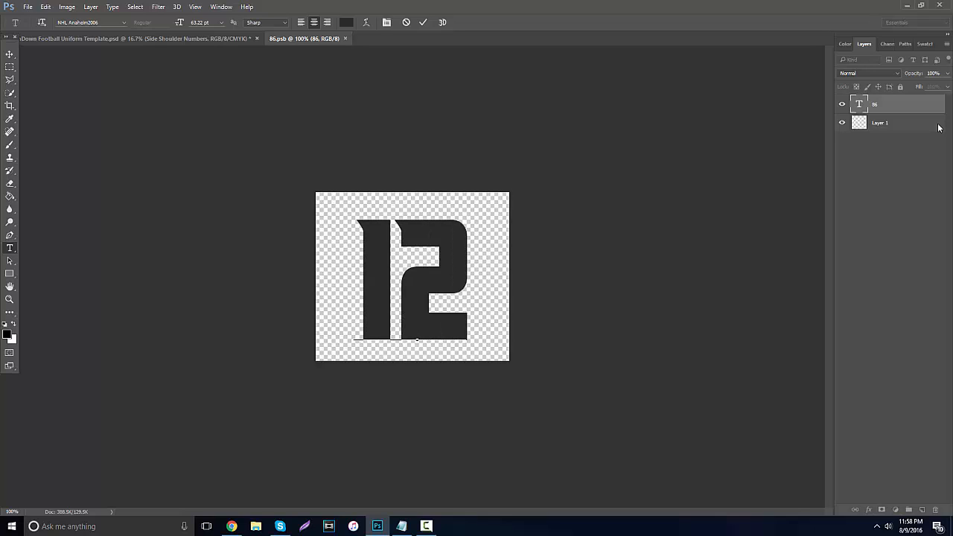
key("ctrl+a")
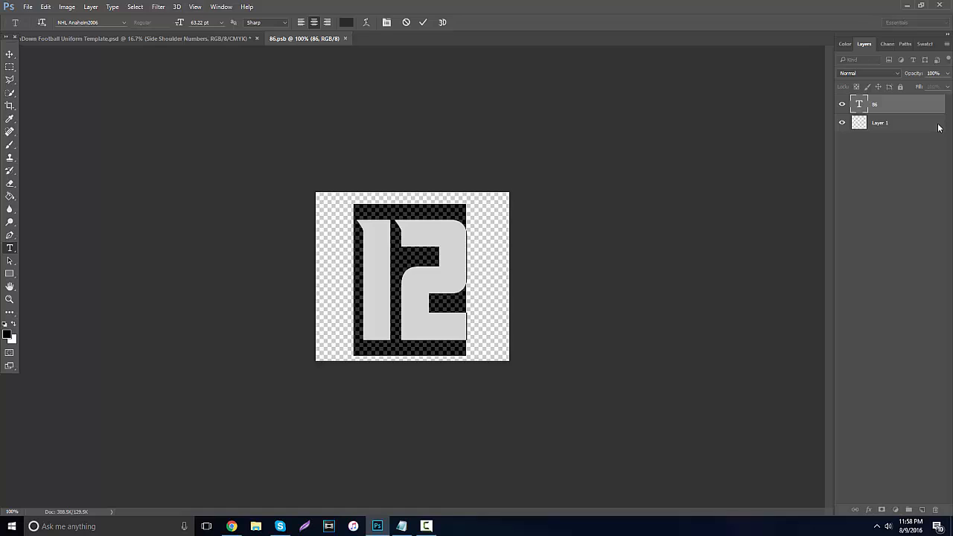
key("Left")
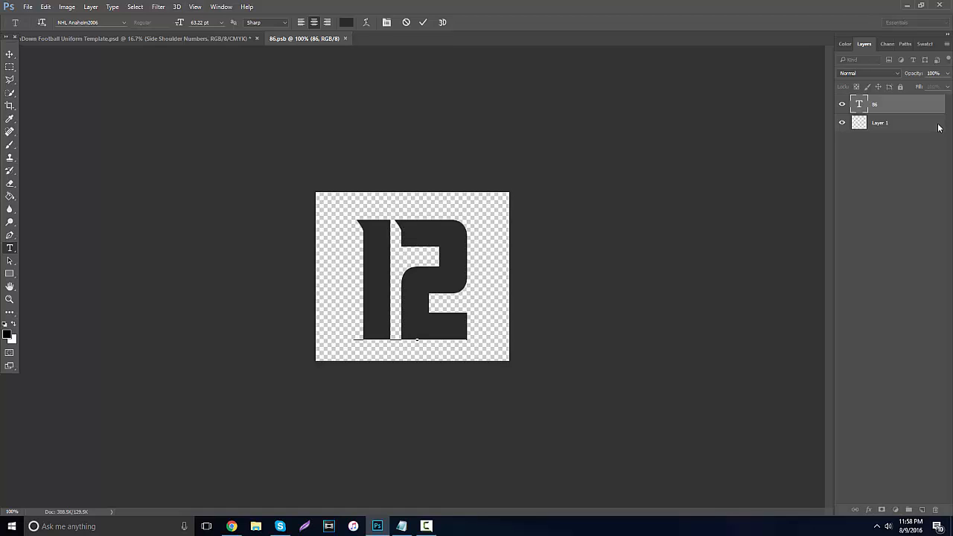
Save the side shoulder number artwork, close its document and switch to the Move tool.
key("alt+f")
key("s")
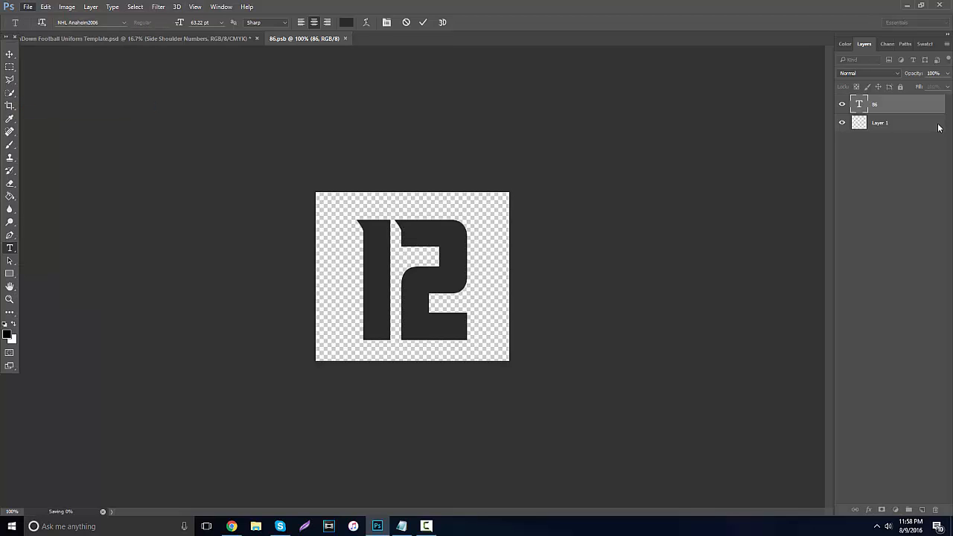
key("ctrl+w")
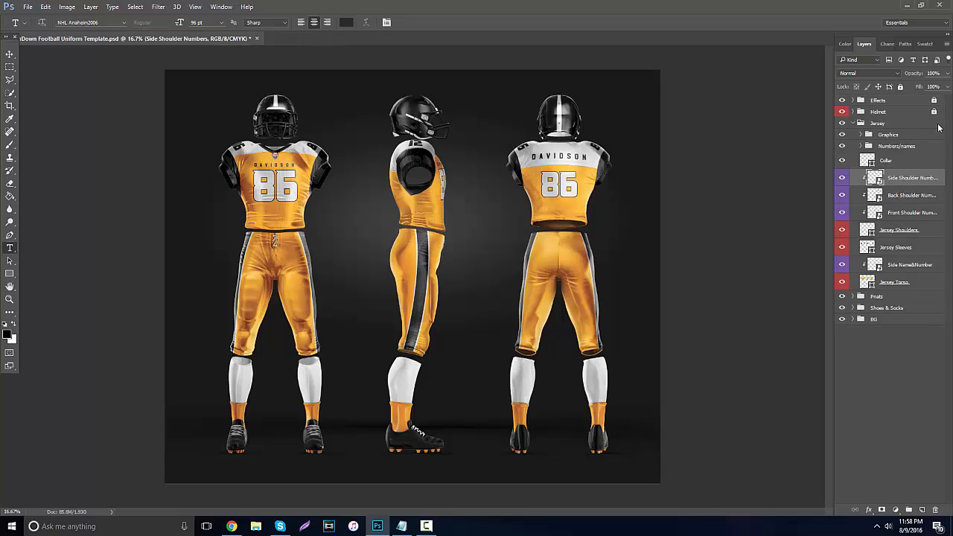
key("v")
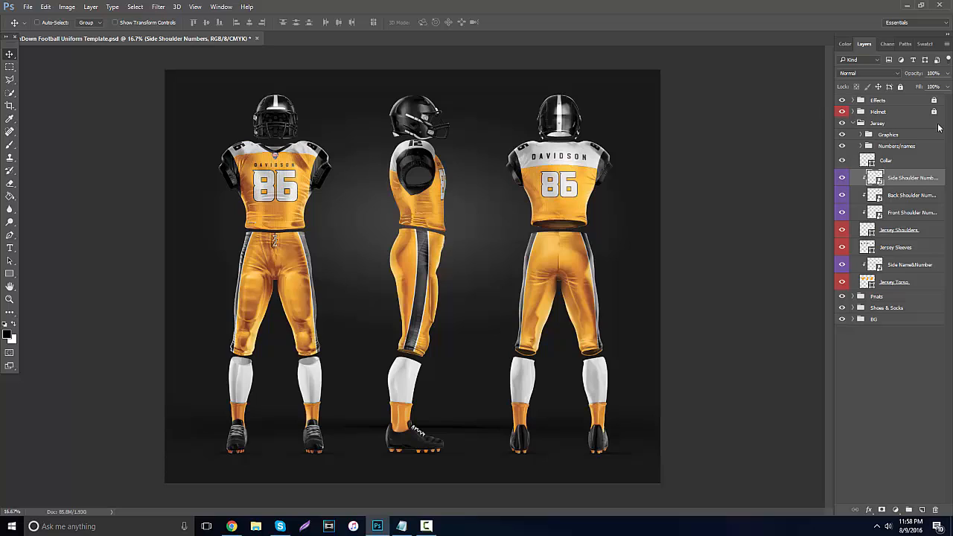
Open the contents of the Back Shoulder Numbers smart object and change both number text layers to 12.
double_click(873, 195)
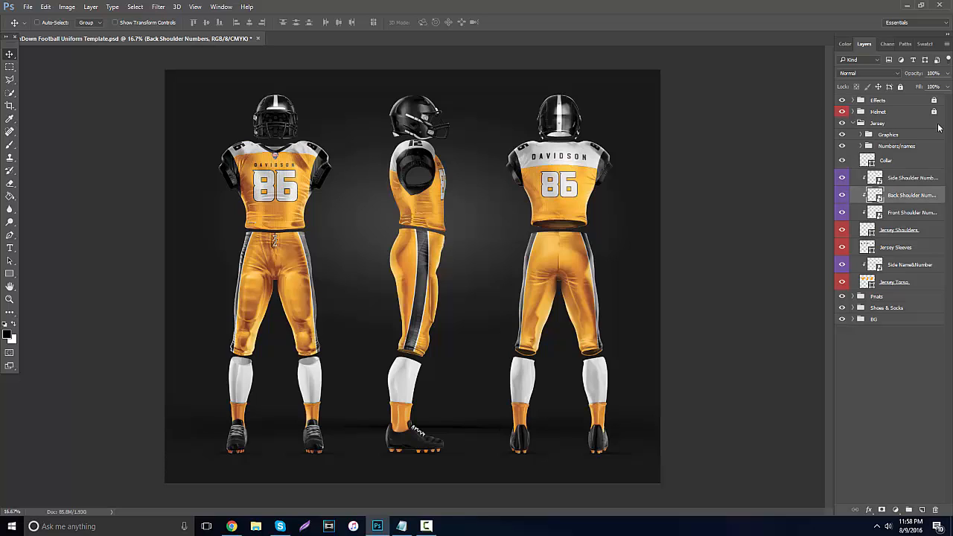
key("t")
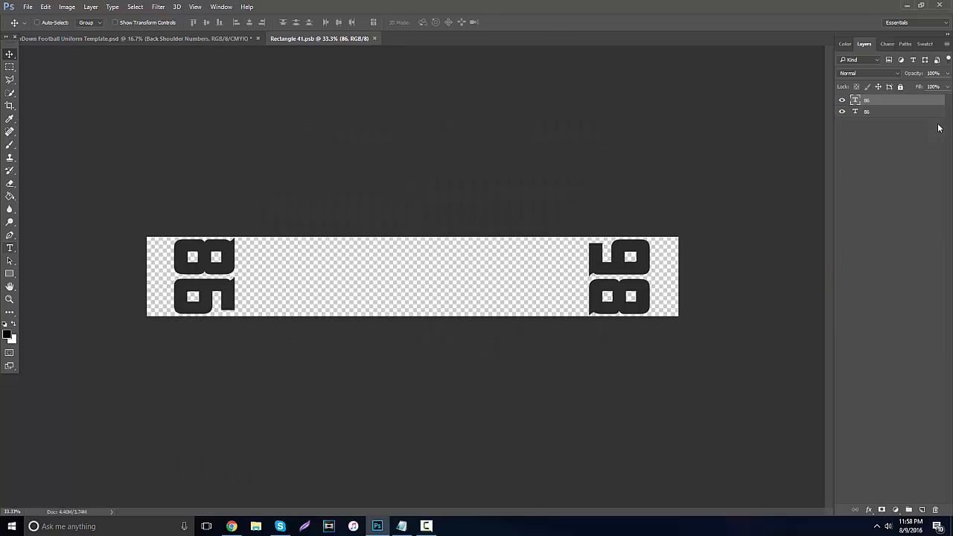
double_click(855, 112)
type("12")
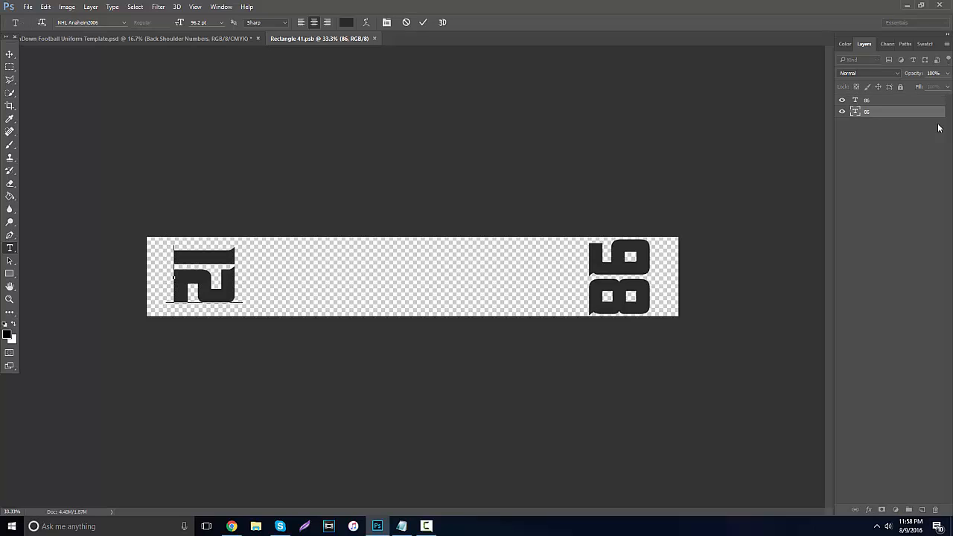
key("ctrl+Return")
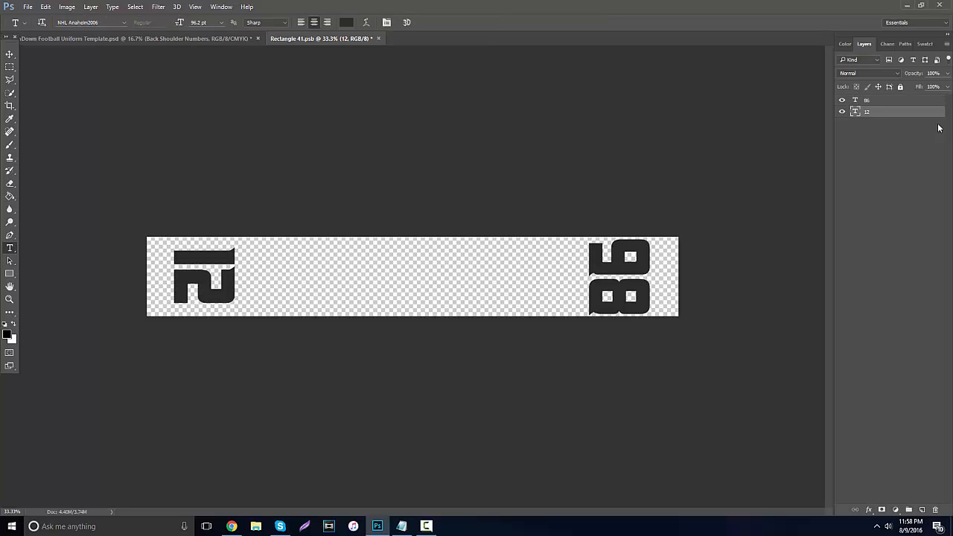
double_click(854, 100)
type("12")
Save the back shoulder number artwork and return to the uniform template.
left_click(28, 7)
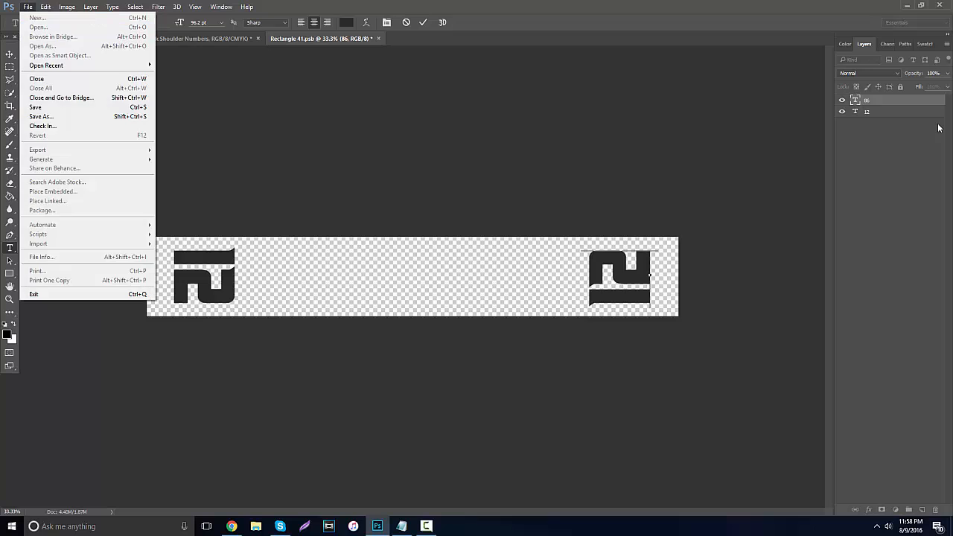
left_click(33, 106)
key("ctrl+Tab")
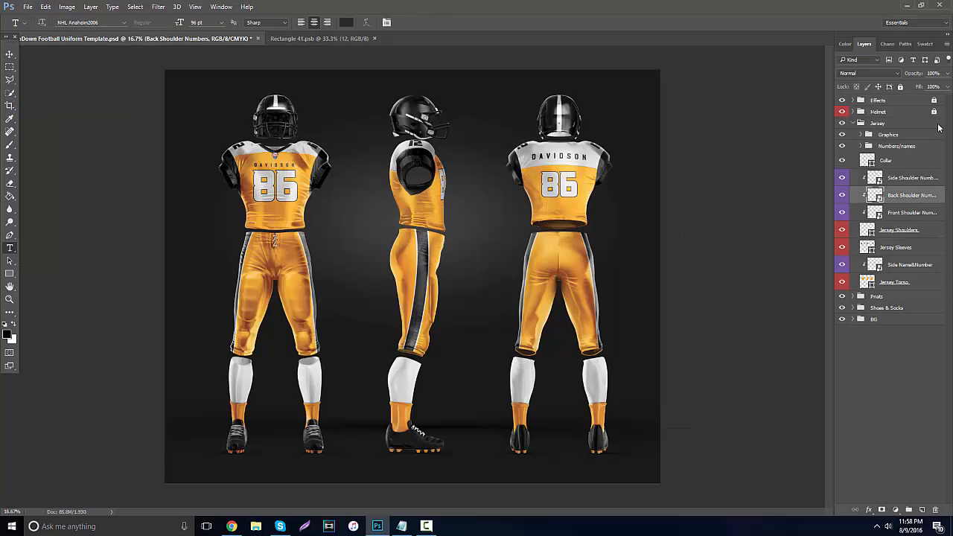
Select the Front Shoulder Numbers layer with the Move tool active and close the Rectangle 41.psb artwork.
key("v")
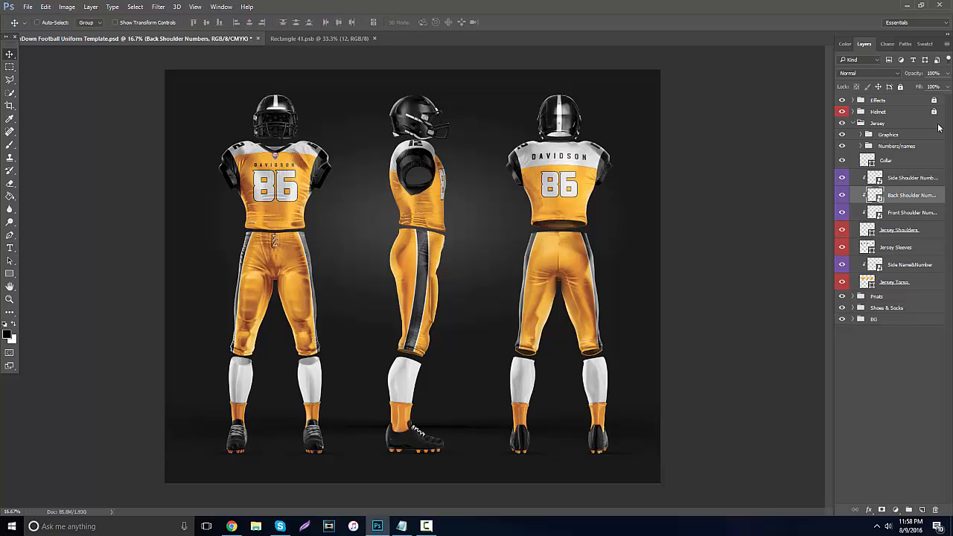
key("alt+bracketleft")
key("ctrl+Tab")
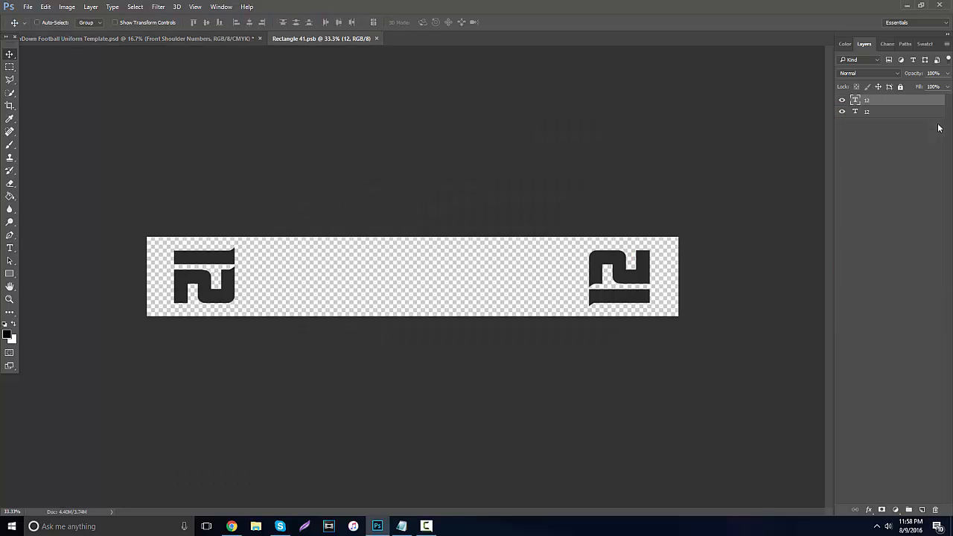
key("ctrl+w")
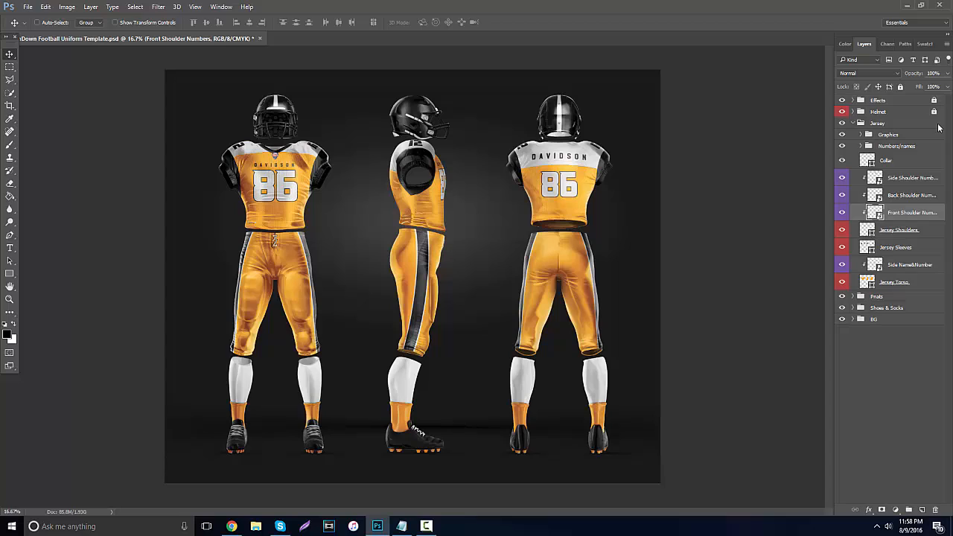
Toggle the visibility of the Jersey Shoulders layer to check which part of the uniform it covers.
key("alt+bracketleft")
key("ctrl+comma")
key("ctrl+comma")
key("ctrl+comma")
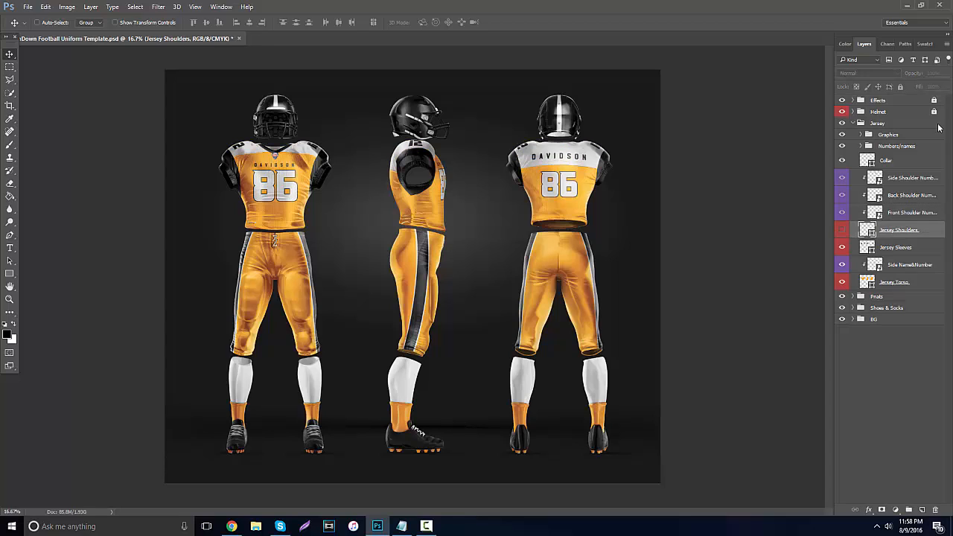
key("ctrl+comma")
Preview black, red and blue on the Jersey Shoulders fill, and set its colour to white (ffffff).
double_click(867, 230)
left_click(678, 259)
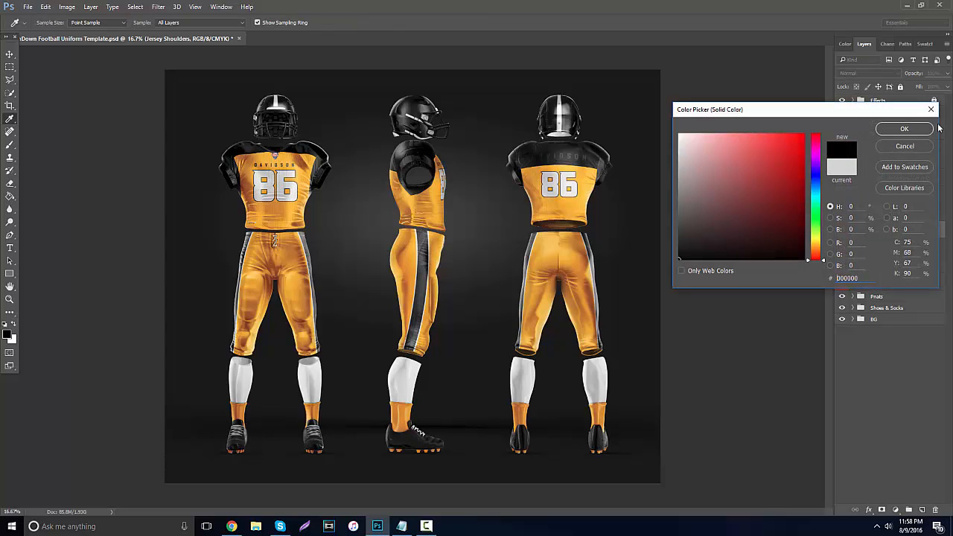
left_click_drag(679, 259, 804, 168)
left_click_drag(814, 259, 815, 185)
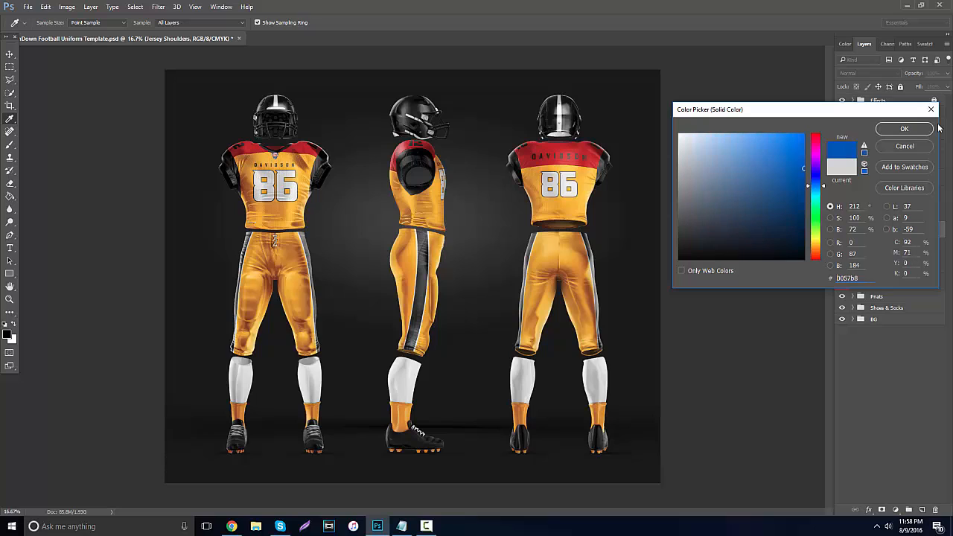
left_click(679, 134)
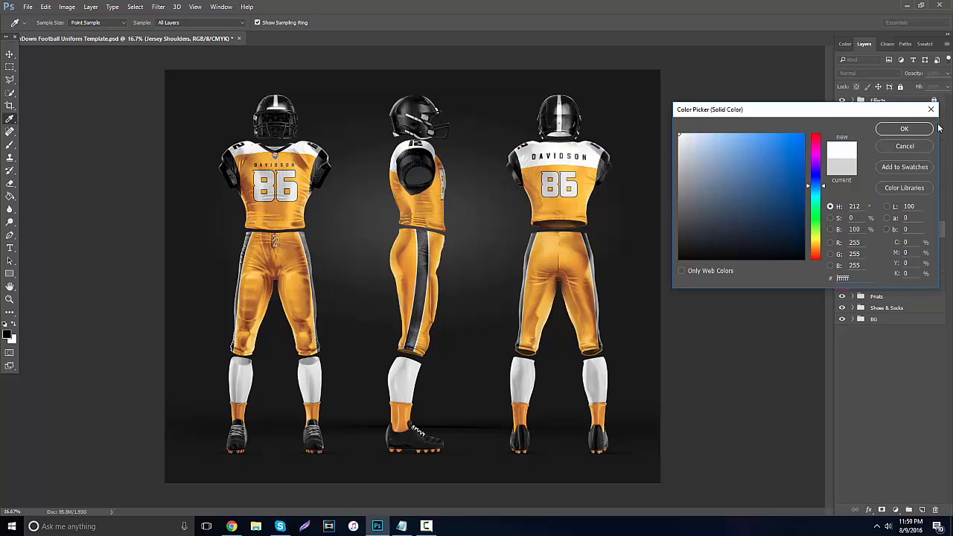
left_click(903, 129)
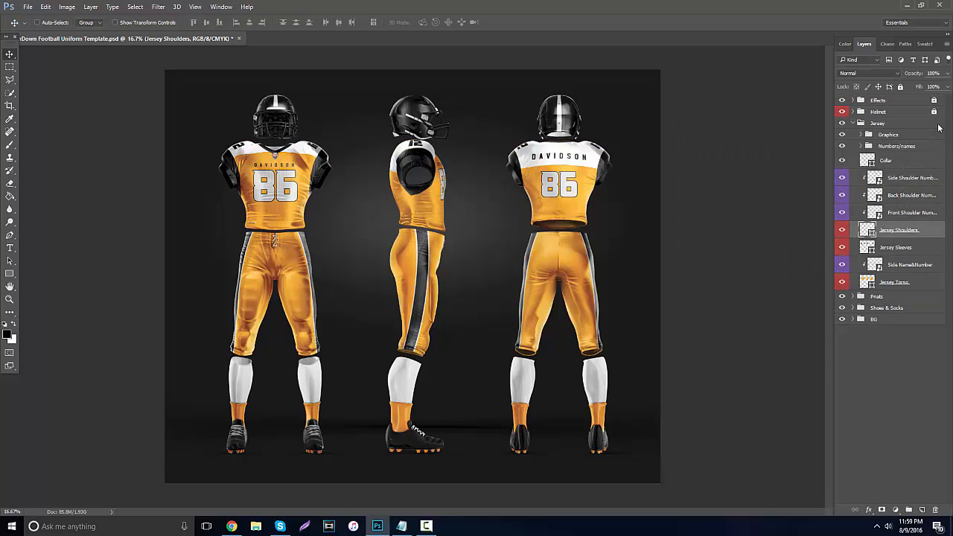
Hide and show the Jersey Sleeves layer to check which part of the uniform it covers.
left_click(895, 247)
left_click(842, 247)
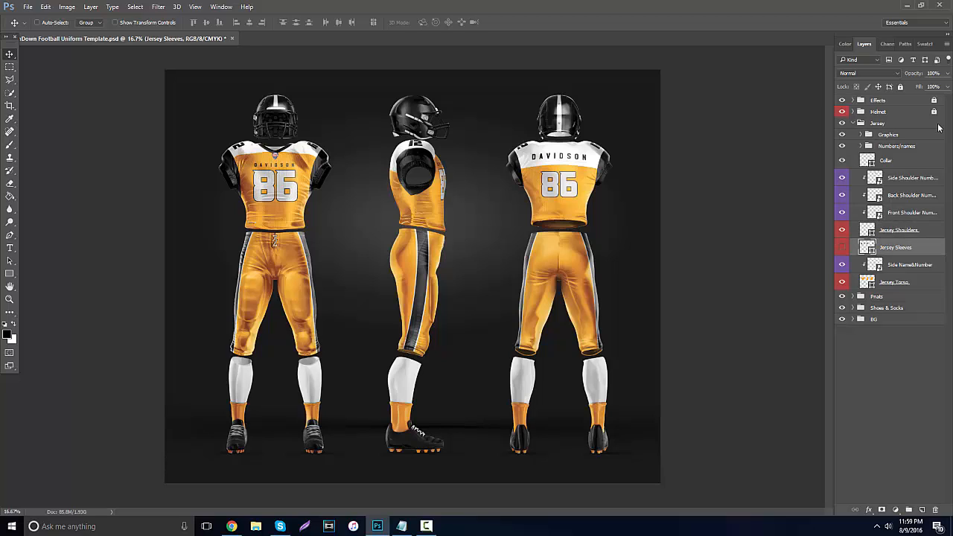
left_click(842, 247)
Set the Jersey Torso fill colour to near-black 111111.
double_click(867, 281)
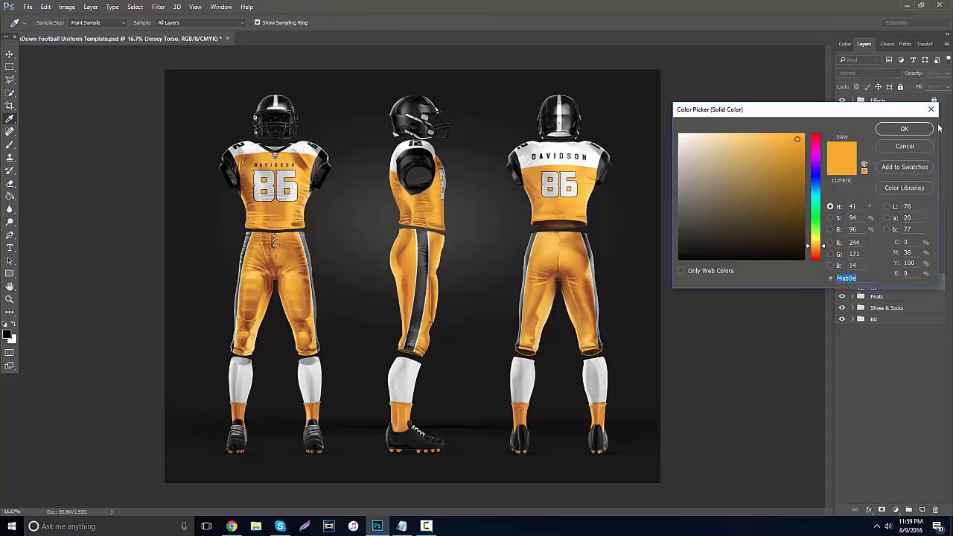
mouse_move(692, 242)
left_mouse_down()
mouse_move(709, 242)
mouse_move(679, 251)
left_mouse_up()
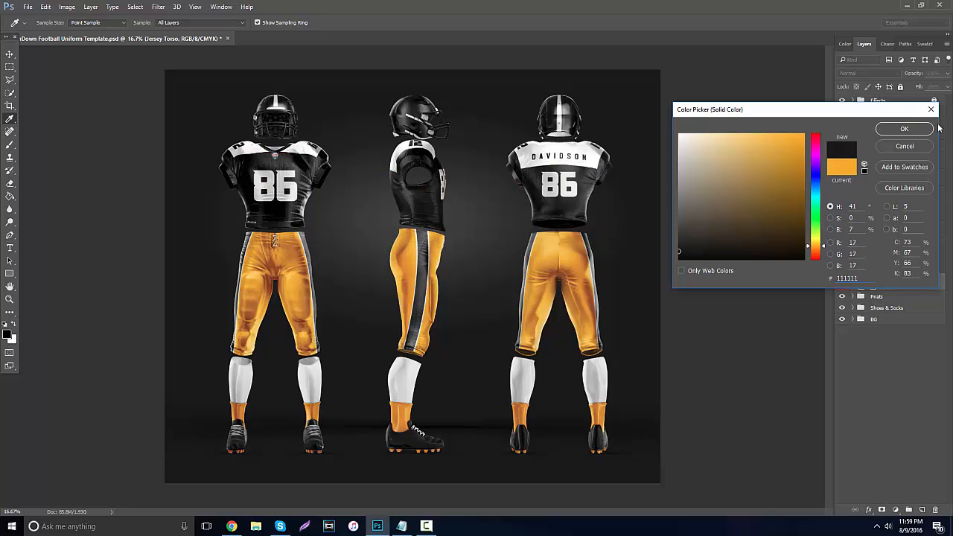
key("Return")
Open the contents of the Side Name&Number smart object and replace its number text with 12.
left_click(875, 264)
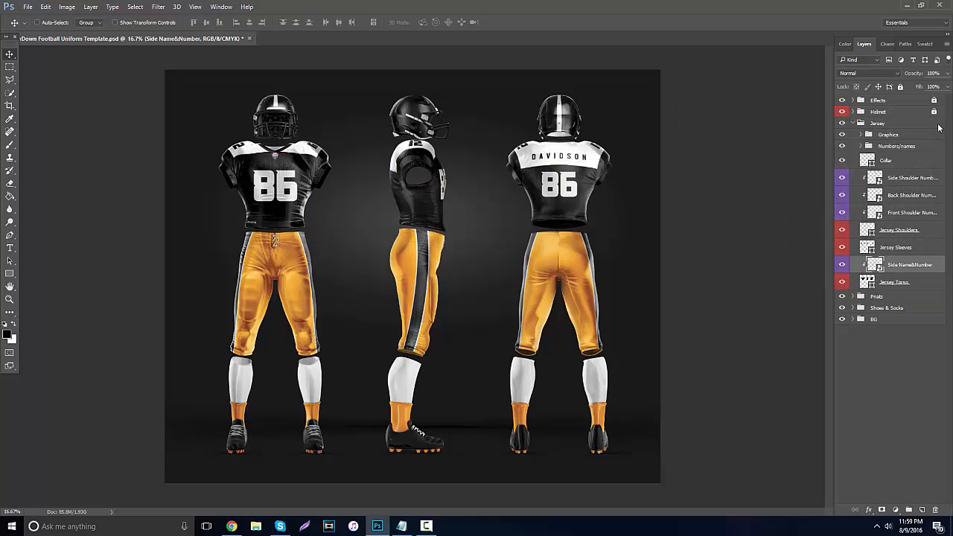
key("Return")
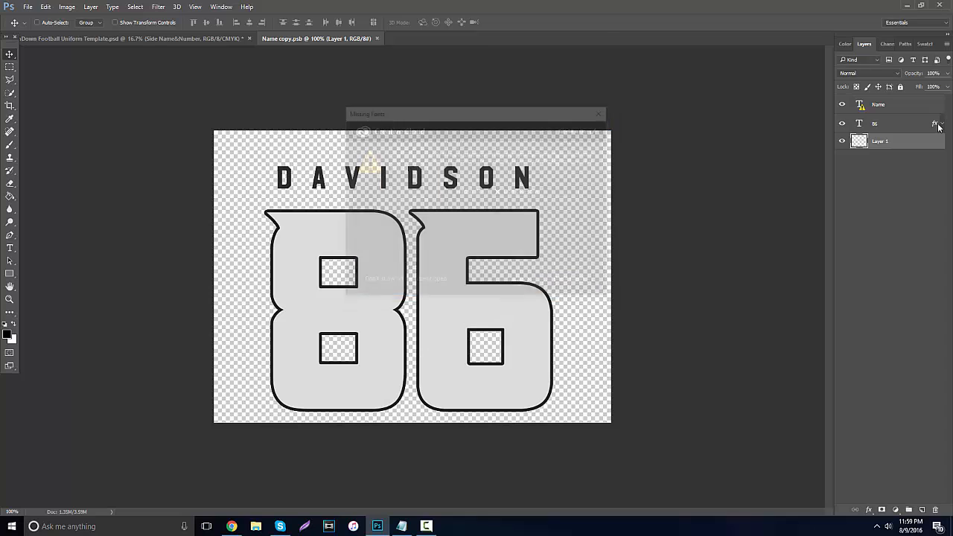
key("t")
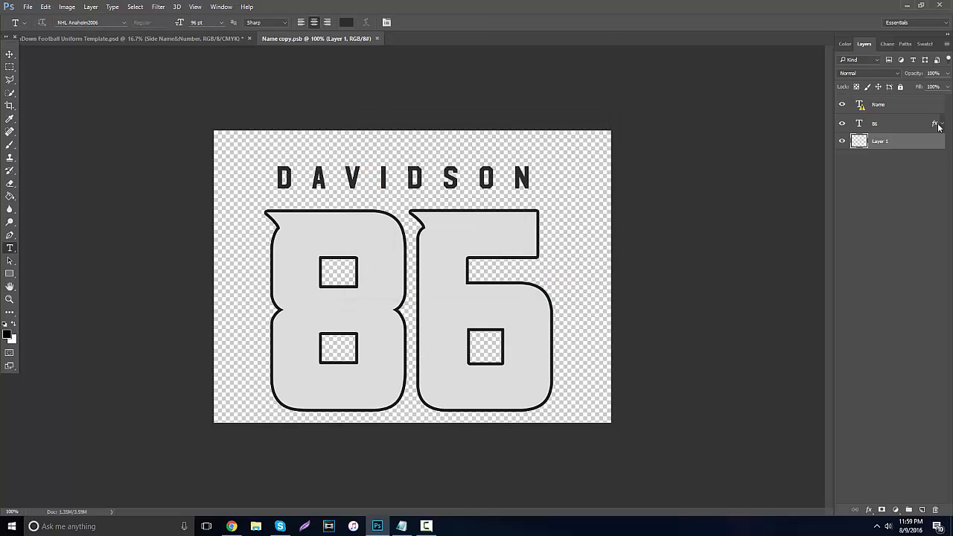
left_click(937, 126)
key("Return")
key("ctrl+a")
type("12")
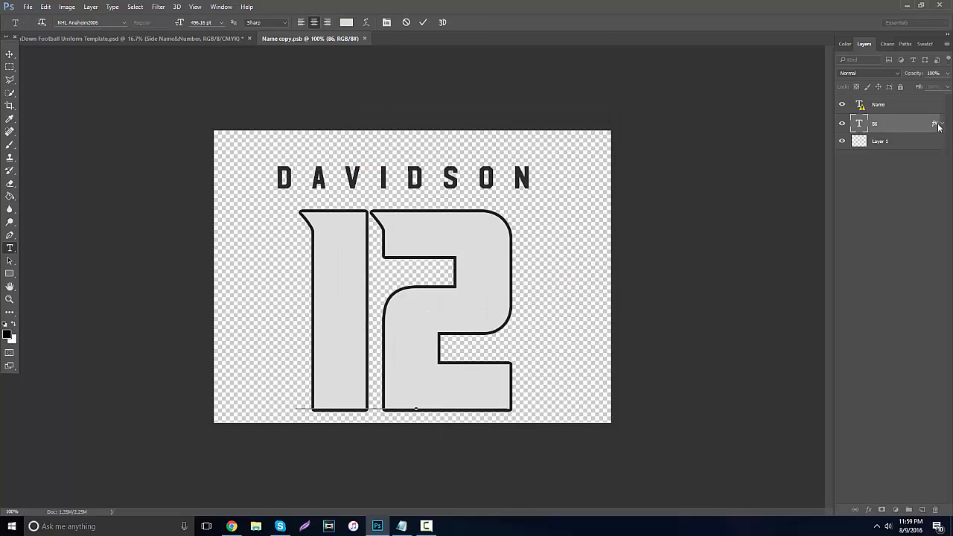
key("ctrl+Return")
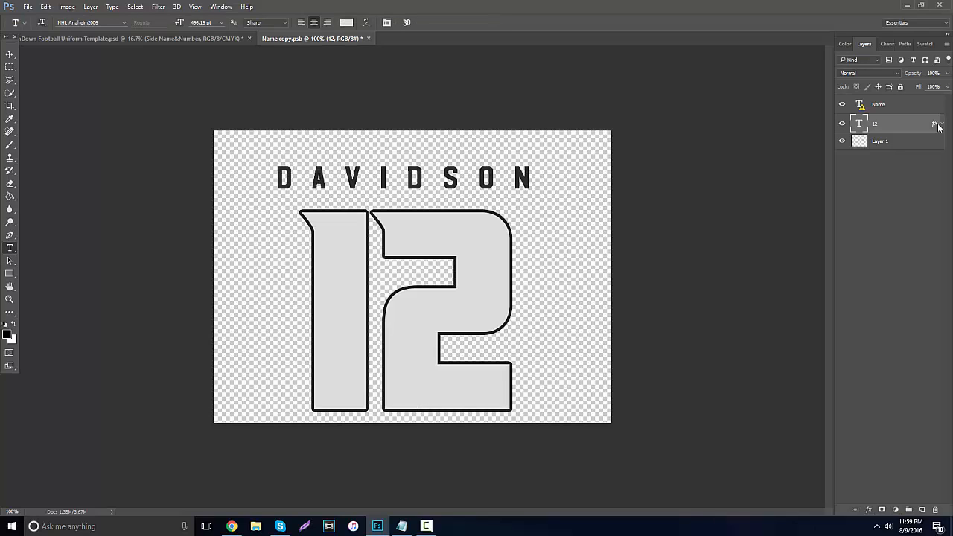
Accept font substitution for the Name text layer and apply NHL Anaheim2006 to the selected letters.
left_click_drag(265, 180, 543, 181)
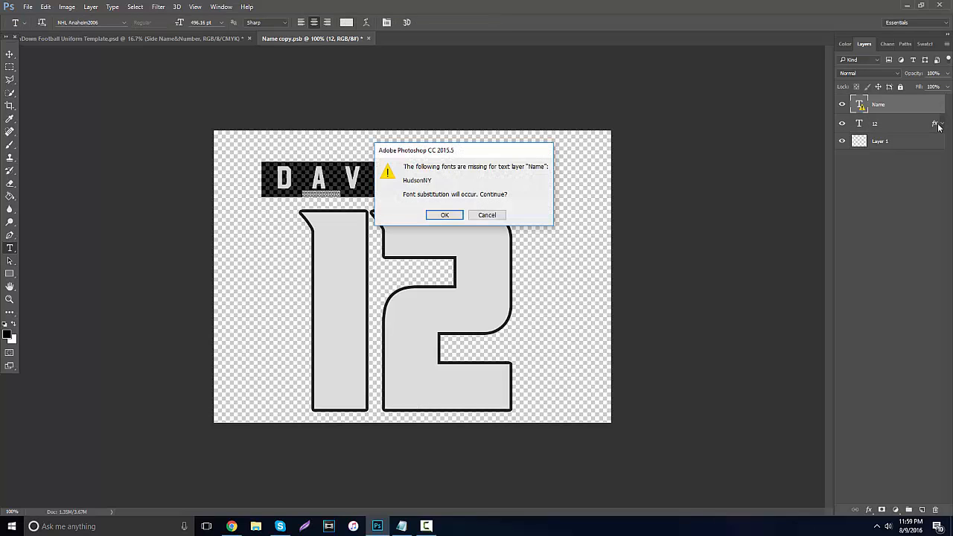
left_click(486, 215)
left_click_drag(264, 179, 528, 180)
left_click(445, 214)
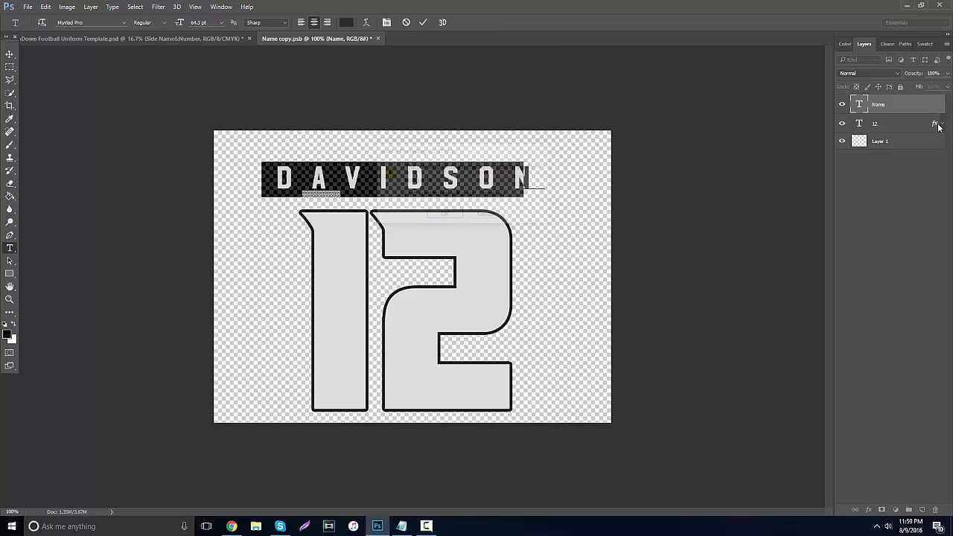
type("NHL")
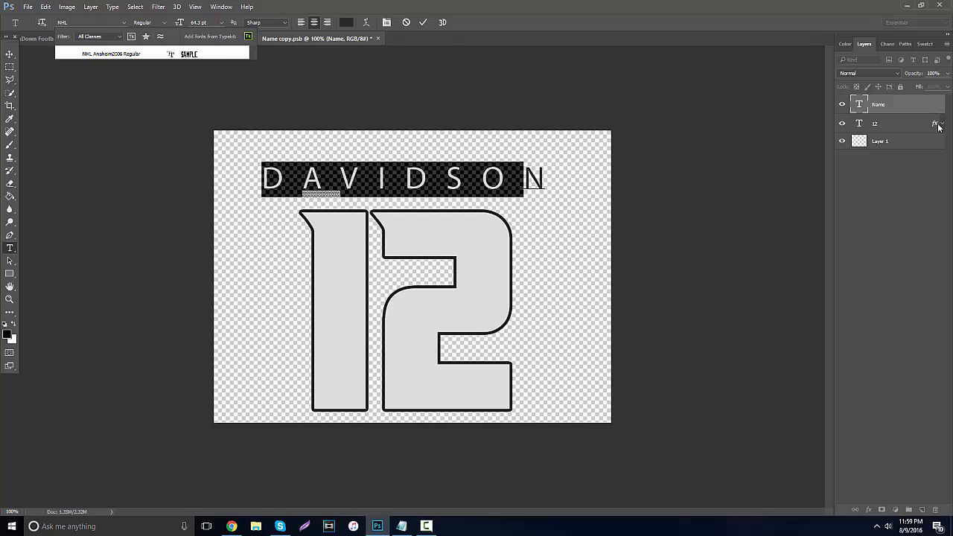
key("Return")
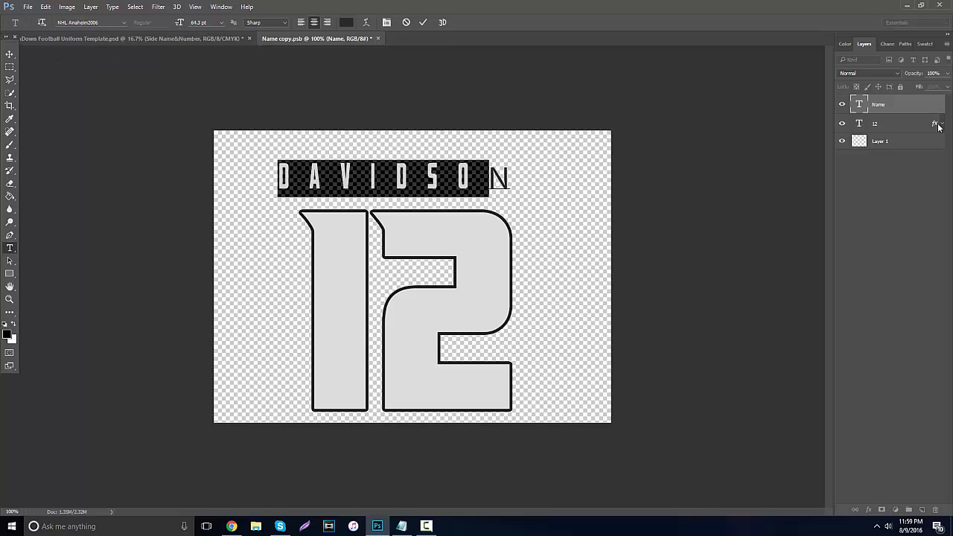
Extend the selection to the entire name text and set all its letters to the NHL Anaheim2006 font.
key("Right")
key("Right")
key("shift+Left")
key("shift+Left")
key("shift+Left")
key("shift+Left")
key("shift+Left")
key("shift+Left")
key("shift+Left")
key("shift+Left")
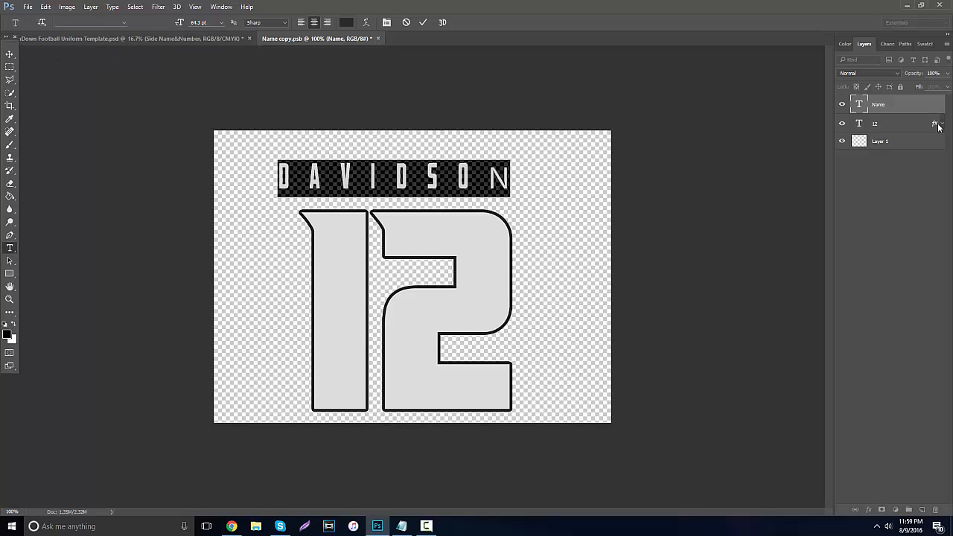
type("NGL")
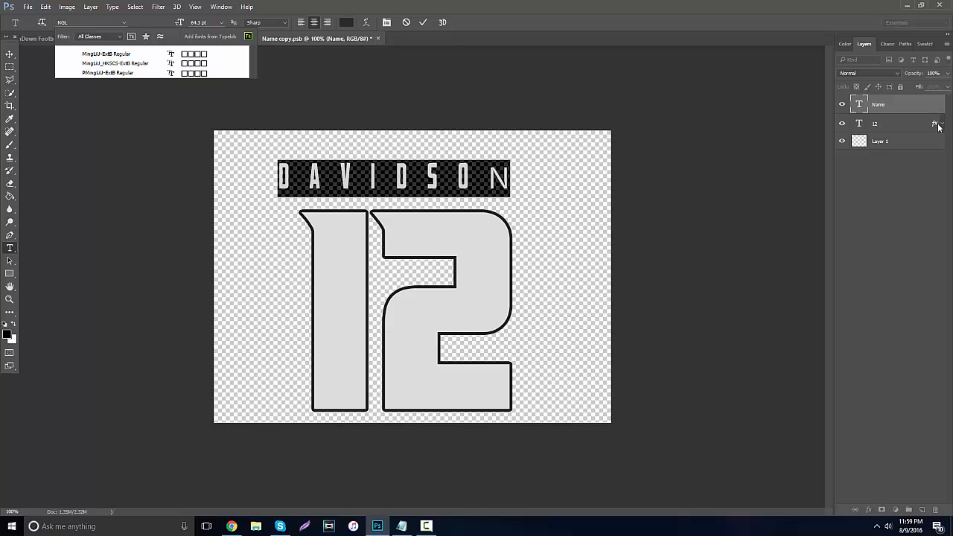
key("BackSpace")
key("BackSpace")
type("HL")
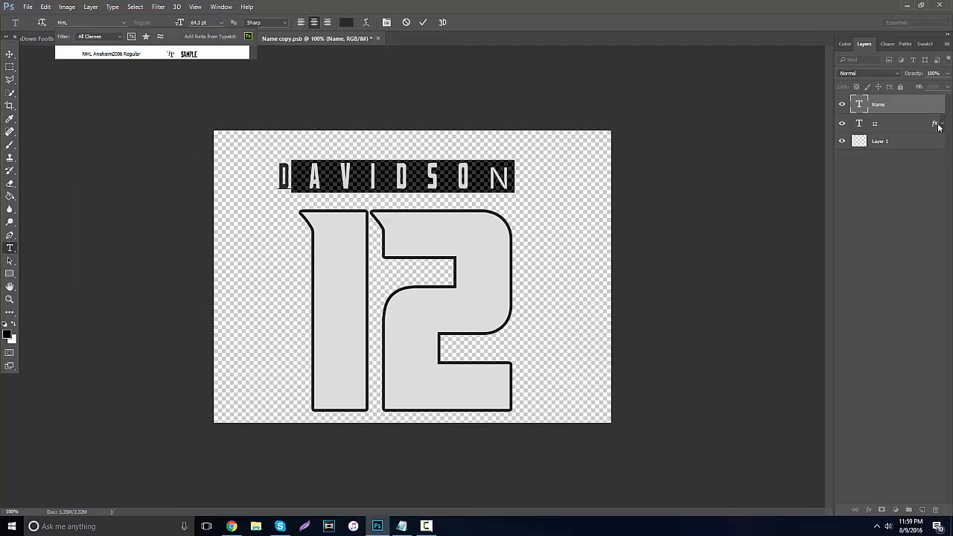
key("Return")
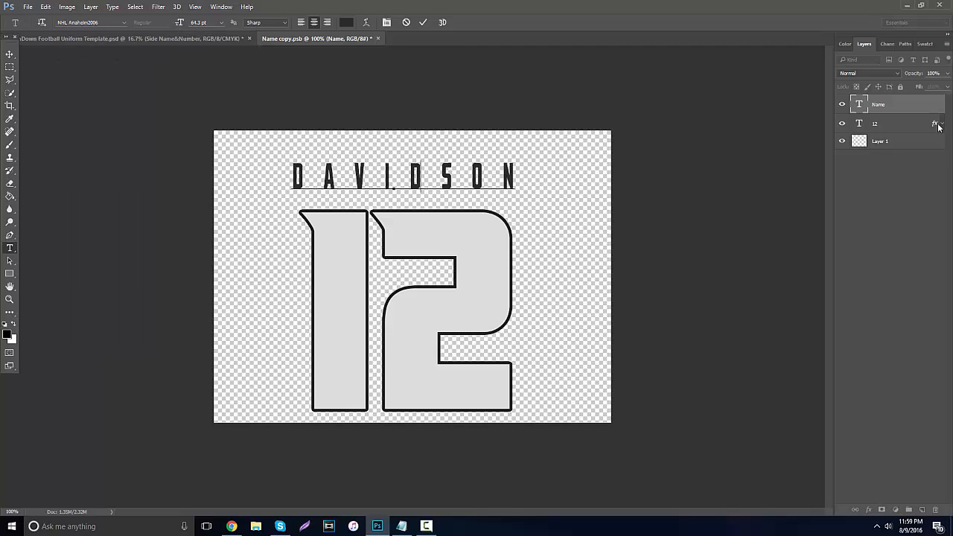
Replace the name text with BEHRDESIGN and move it slightly down and right, closer to the number.
type("BEHRDESIGN")
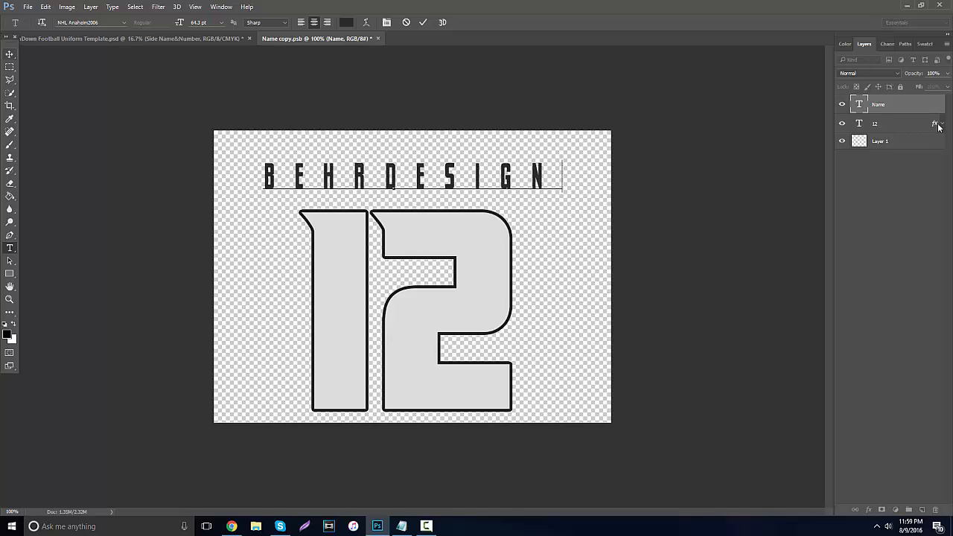
left_click(10, 54)
left_click_drag(346, 178, 356, 188)
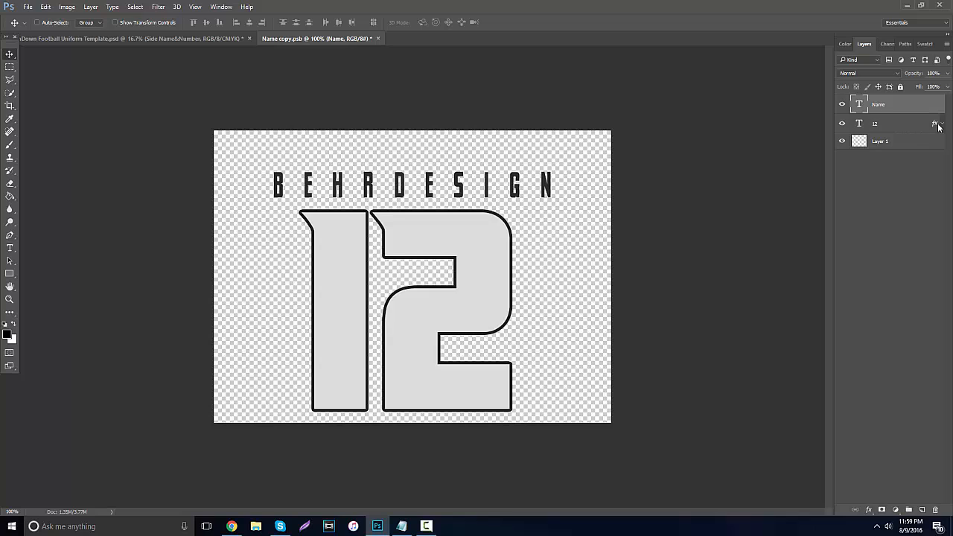
Nudge the 12 number layer to the right so it sits centred beneath the name.
left_click(937, 126)
key("Right")
key("Right")
key("Right")
key("Right")
key("Right")
key("Right")
key("Right")
key("Right")
key("Right")
key("Right")
key("Right")
key("Right")
key("Right")
key("Right")
key("Right")
key("Right")
key("Right")
key("Right")
key("Right")
key("Right")
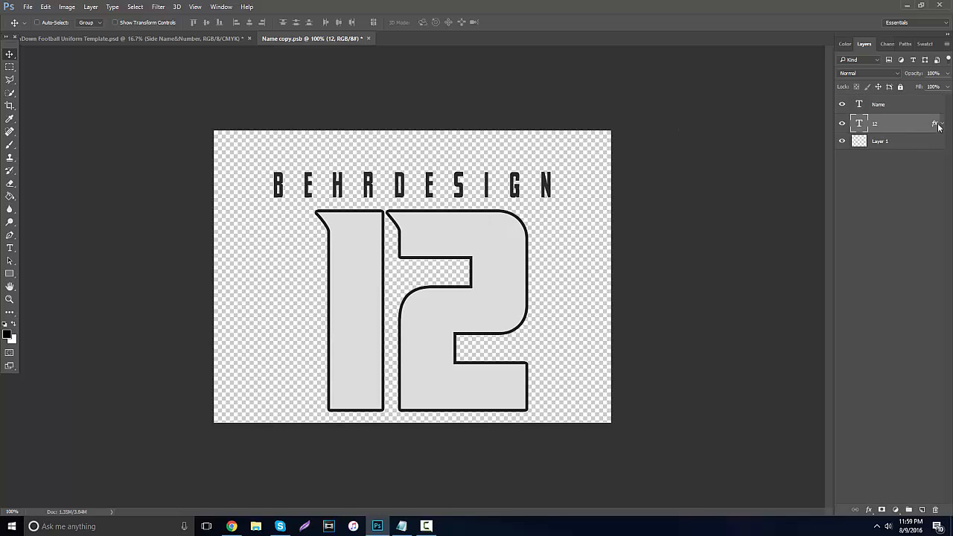
key("Left")
key("Left")
key("Left")
key("Left")
Save the side name and number artwork and close its document.
key("alt+f")
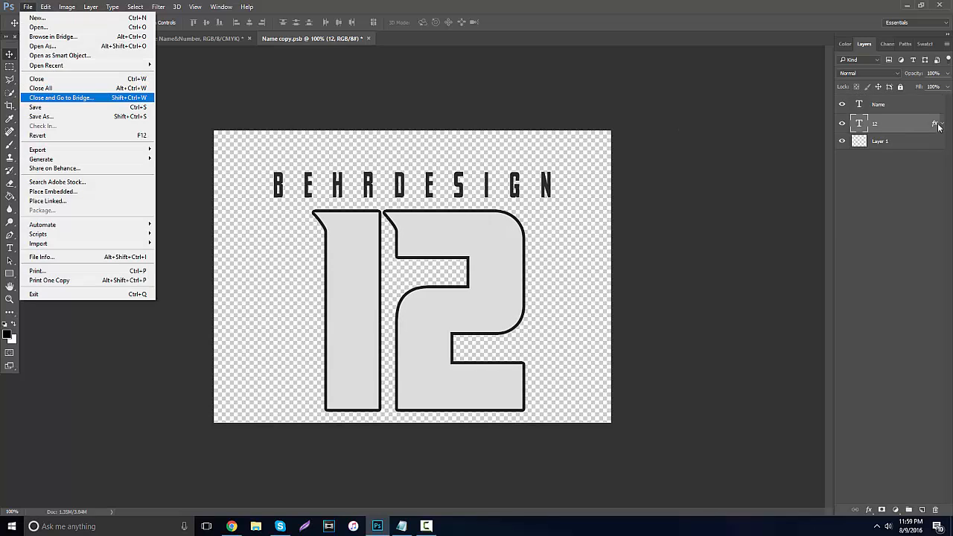
key("Down")
key("Return")
key("ctrl+w")
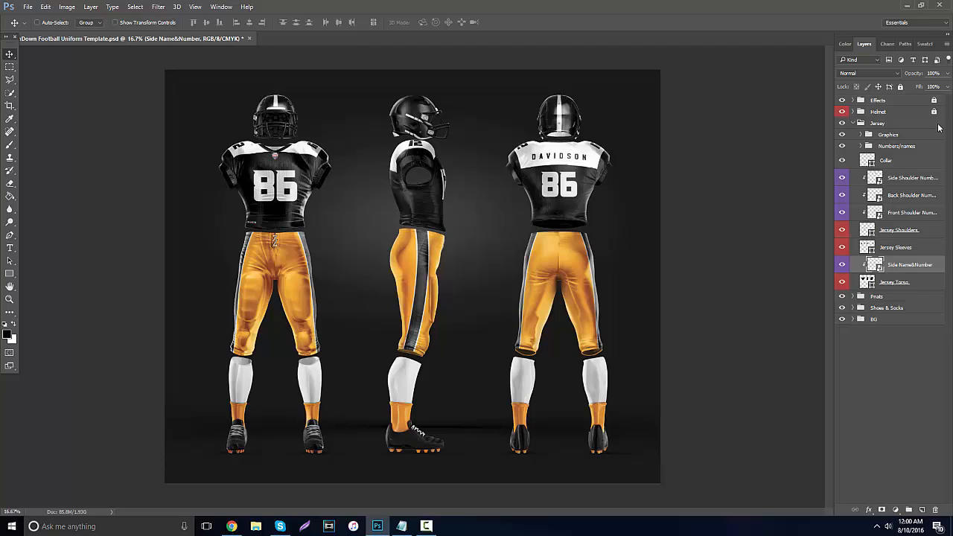
Expand the Numbers/names group and change the jersey's front number text to 12.
left_click(860, 146)
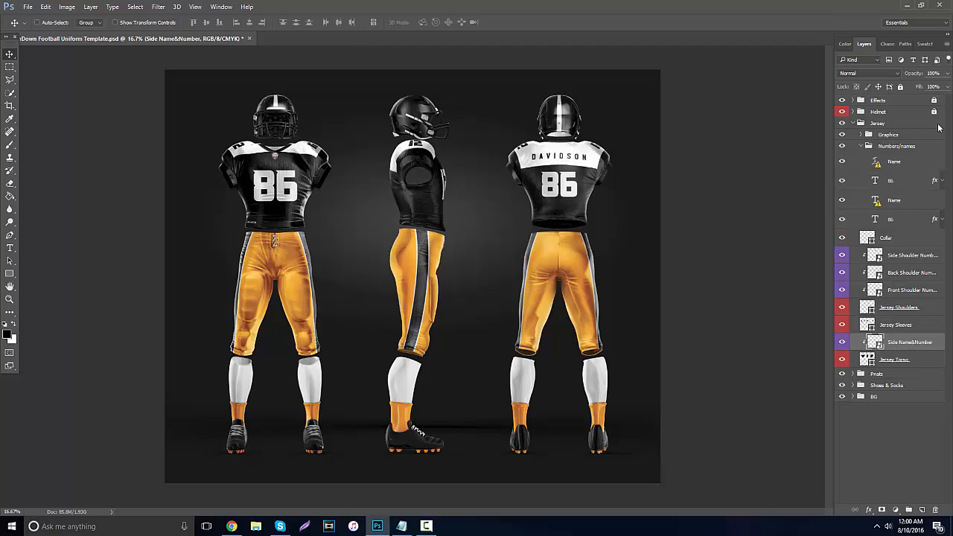
key("t")
double_click(875, 219)
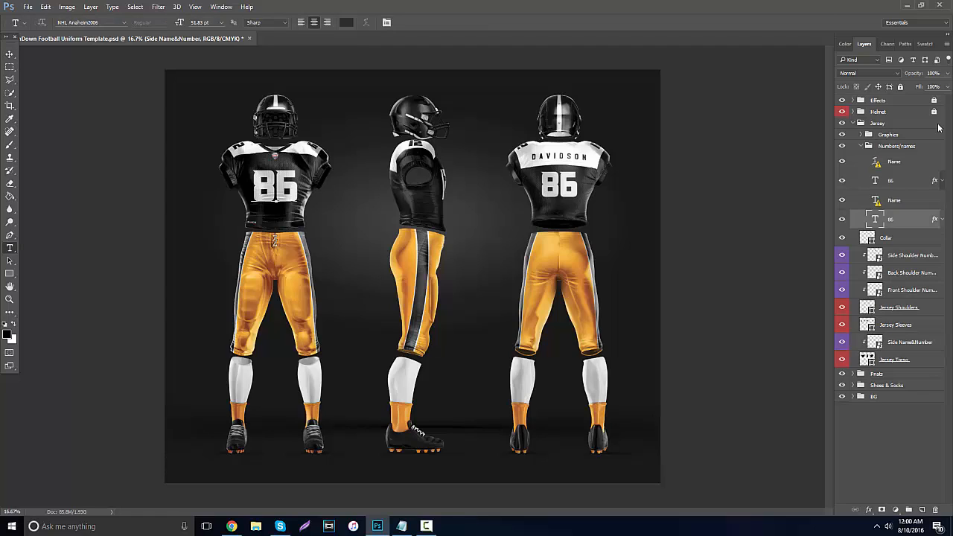
type("12")
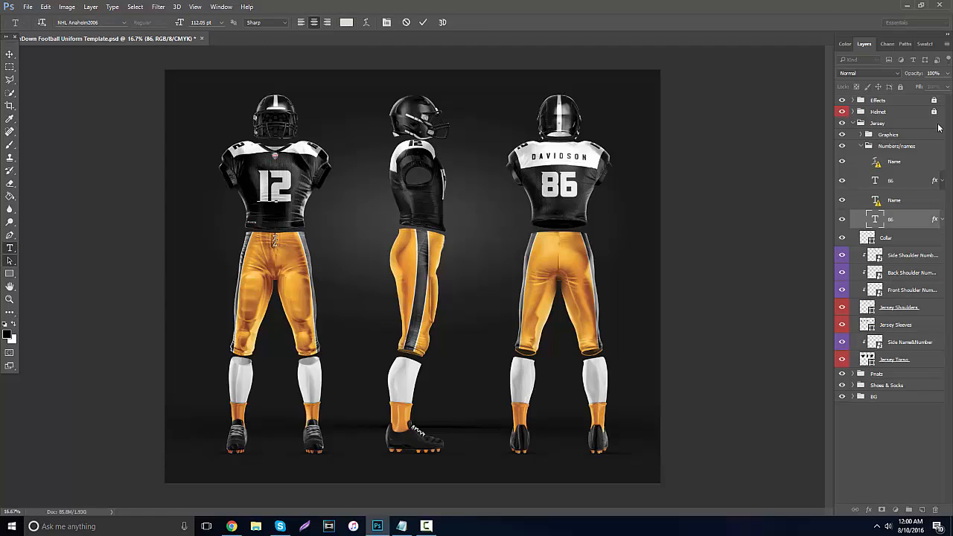
left_click(9, 260)
Change the jersey's back number text in the Numbers/names group to 12.
left_click(9, 248)
double_click(874, 180)
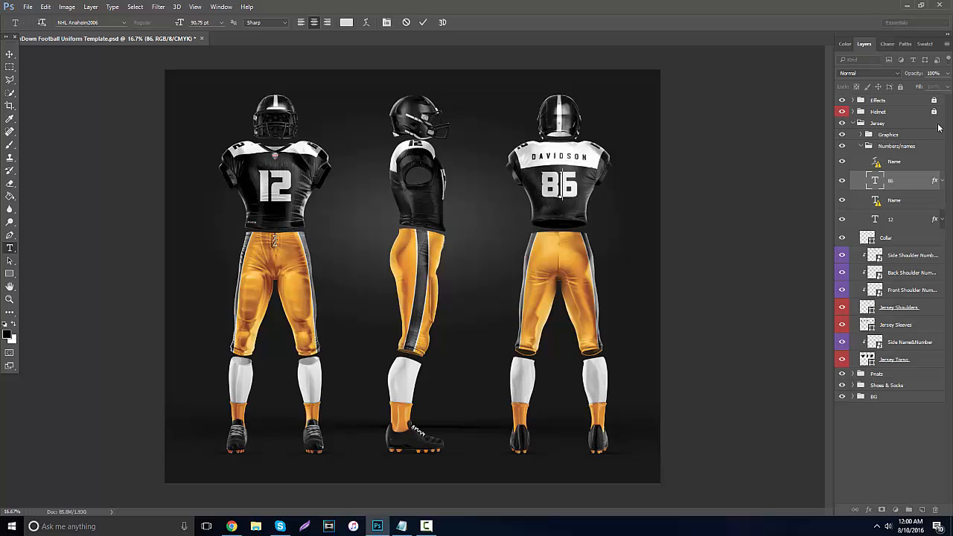
type("12")
left_click(9, 273)
key("t")
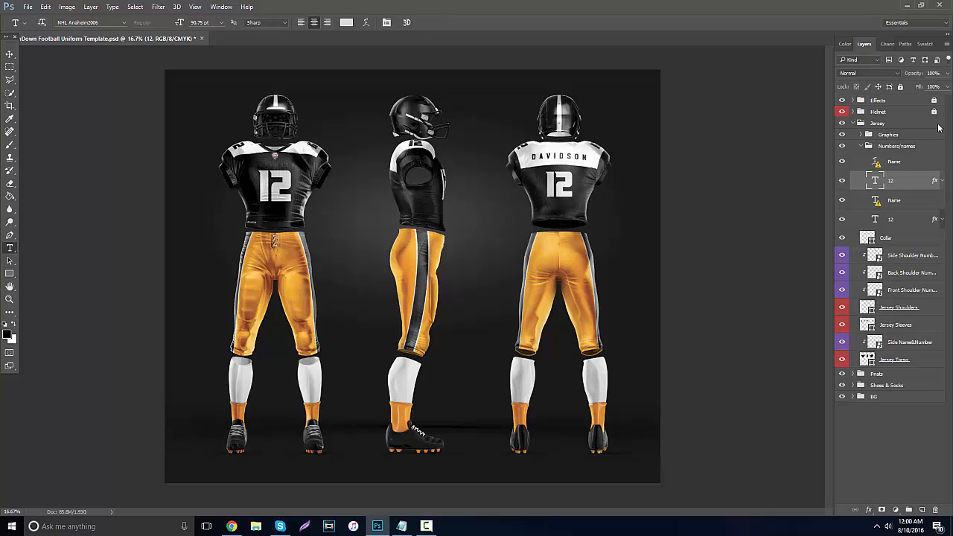
Change the jersey's back name text to BEHRDESIGN in the NHL Anaheim2006 font, accepting the missing-font substitution.
double_click(874, 161)
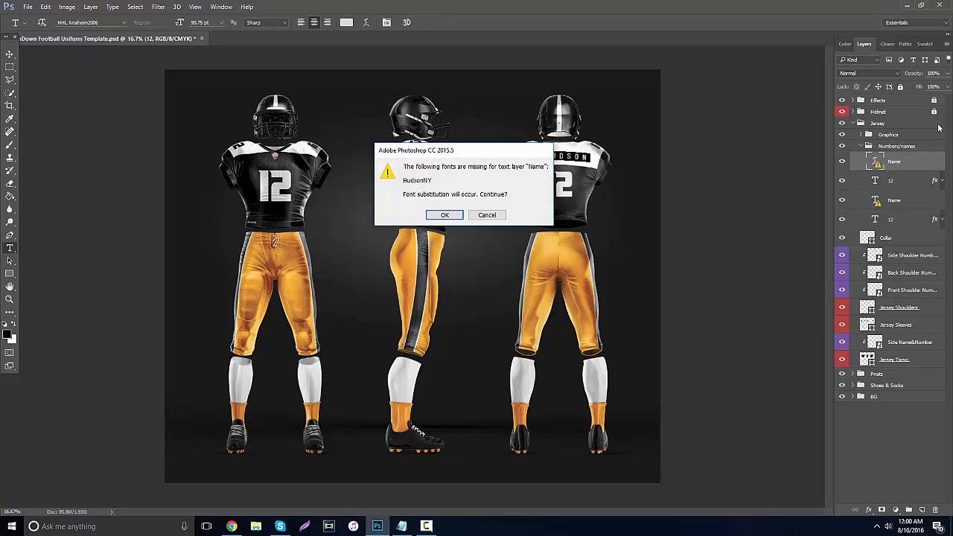
key("Return")
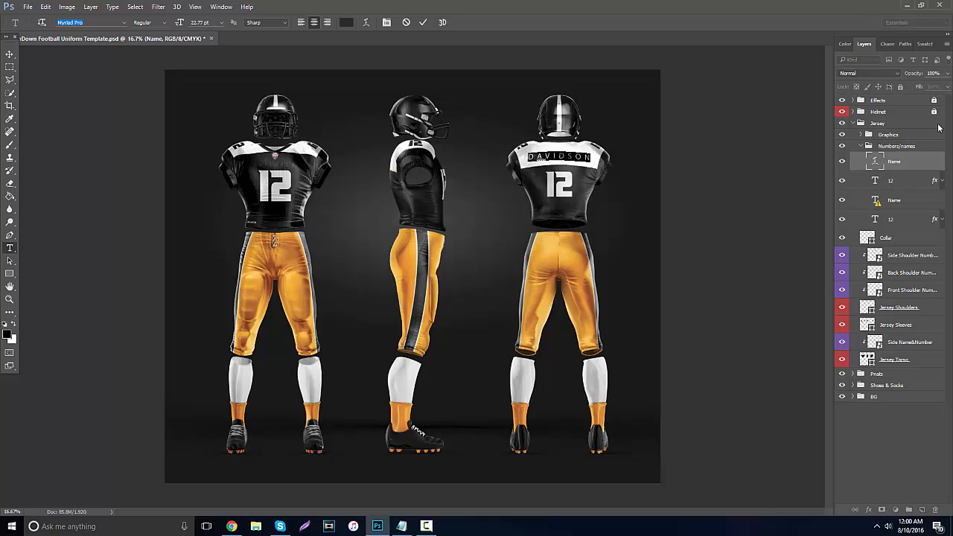
type("NHL")
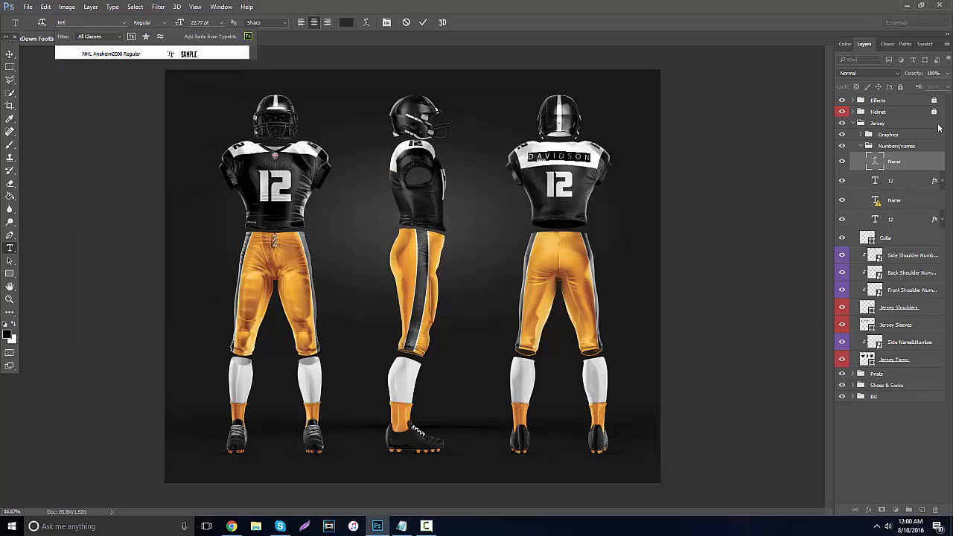
key("Return")
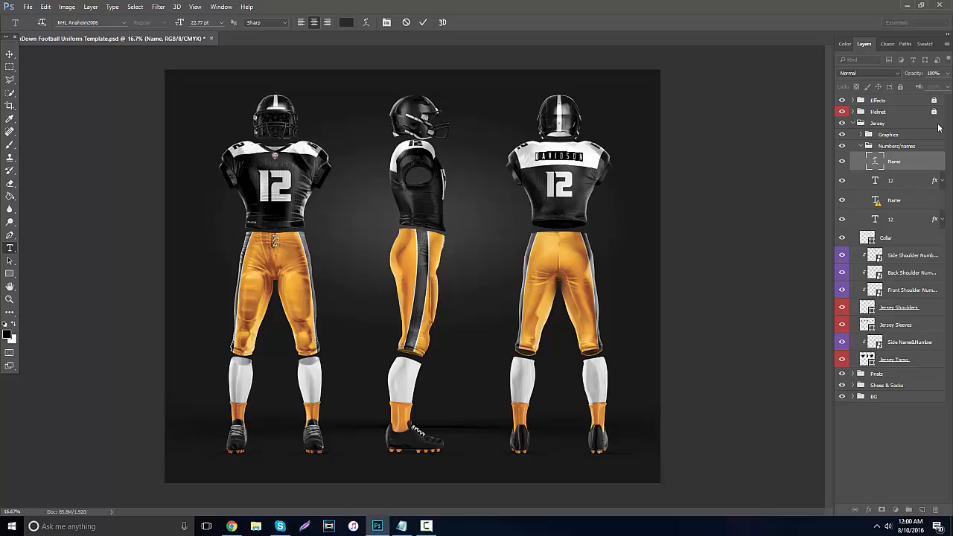
key("ctrl+a")
type("BEHRDESIGN")
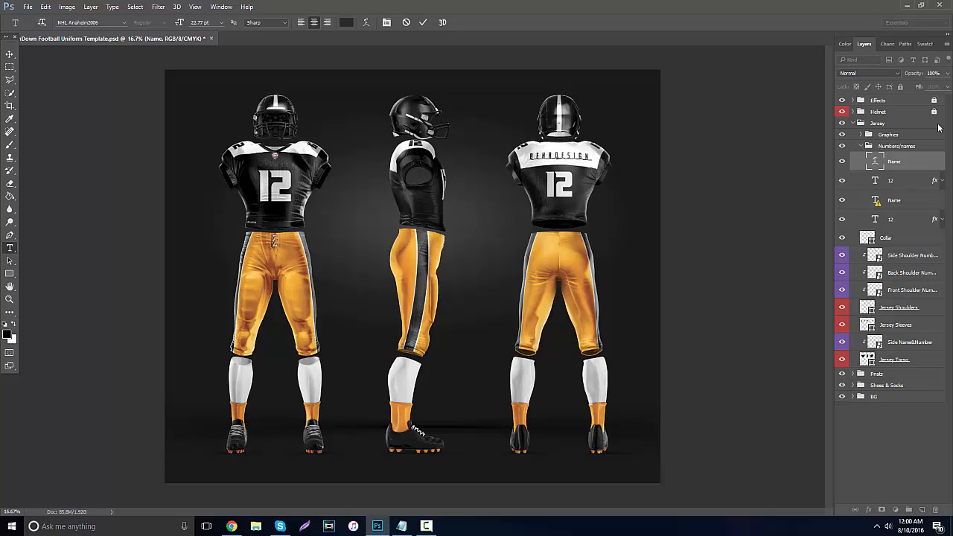
key("ctrl+Return")
key("v")
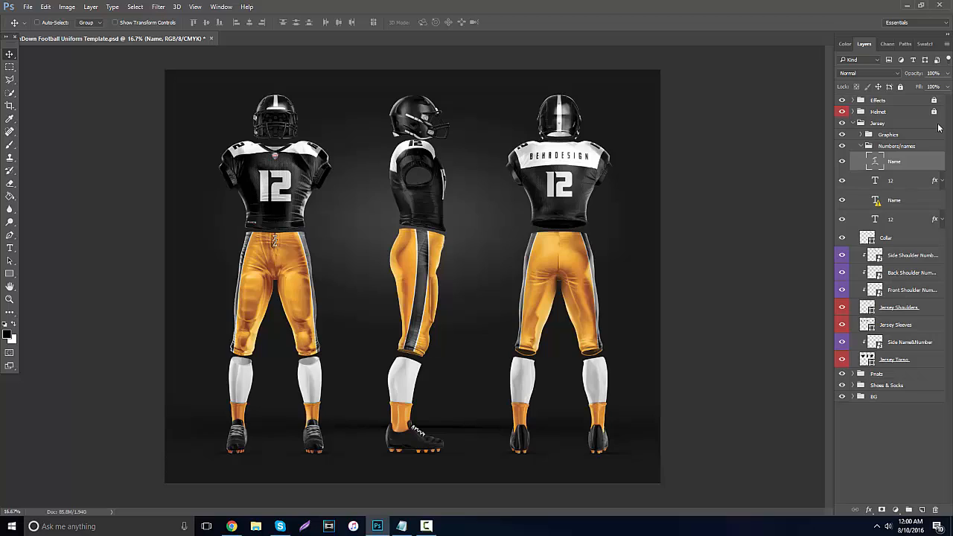
Collapse the finished Jersey group, label it red and lock it.
key("alt+]")
left_click(937, 125)
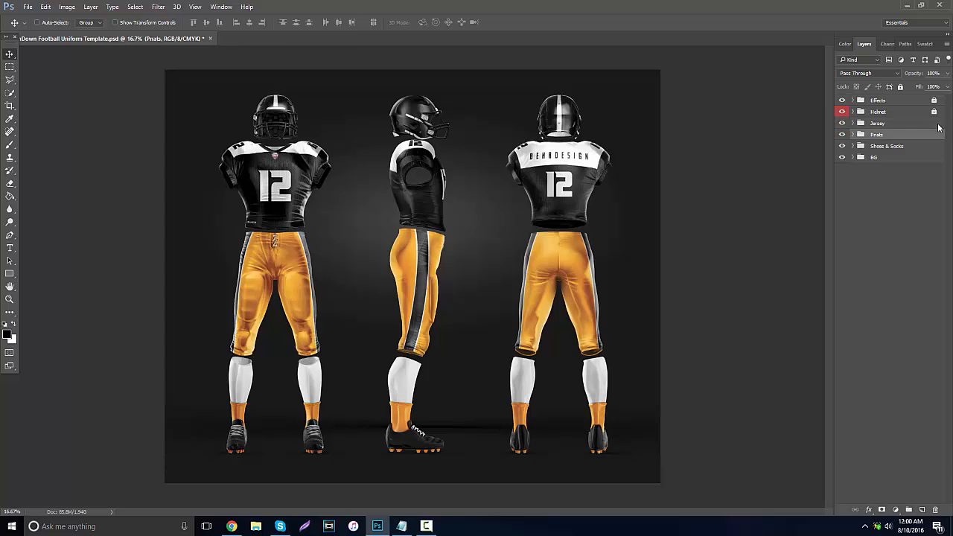
right_click(937, 126)
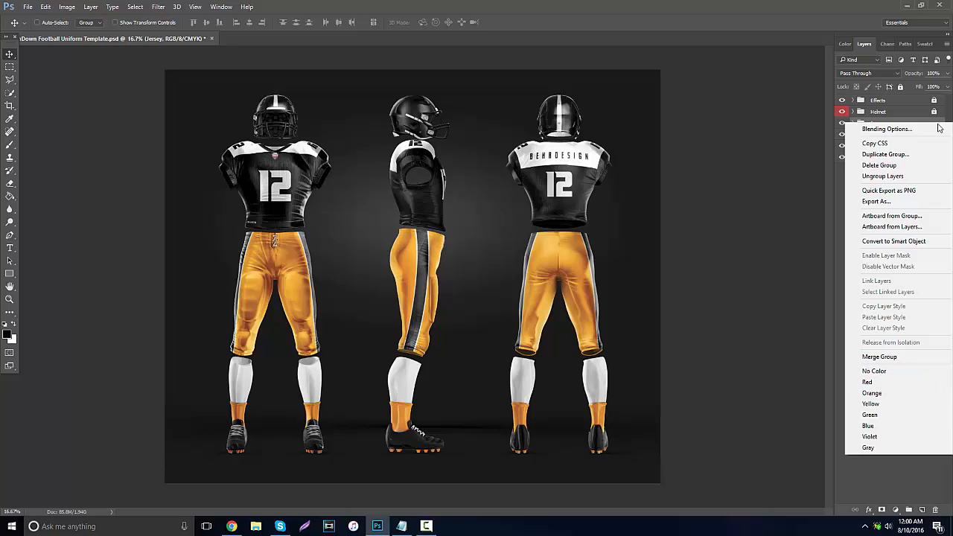
key("Escape")
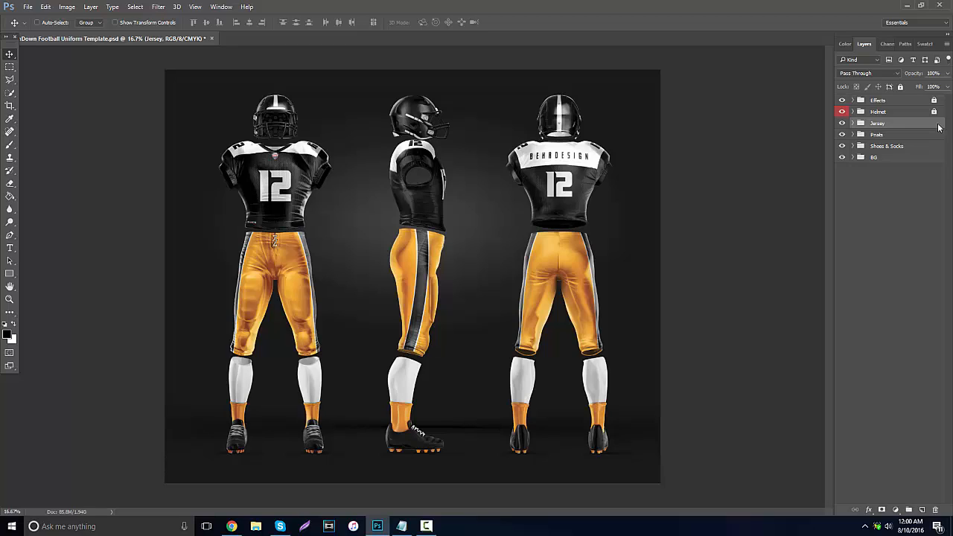
right_click(938, 127)
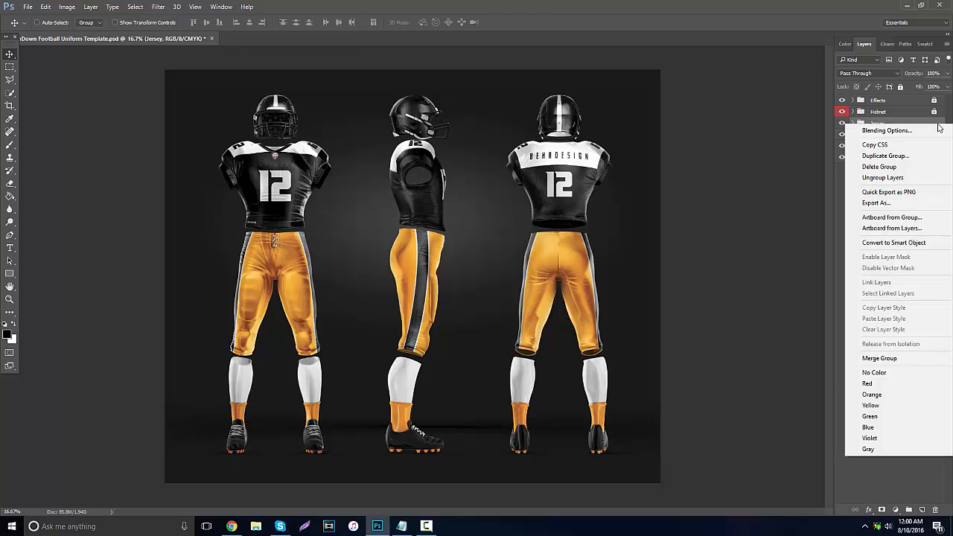
left_click(868, 383)
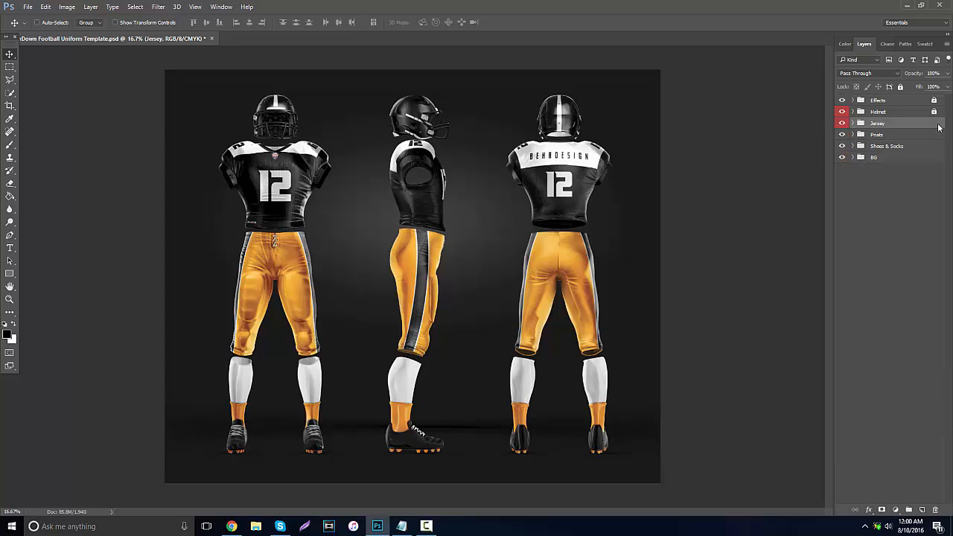
key("ctrl+slash")
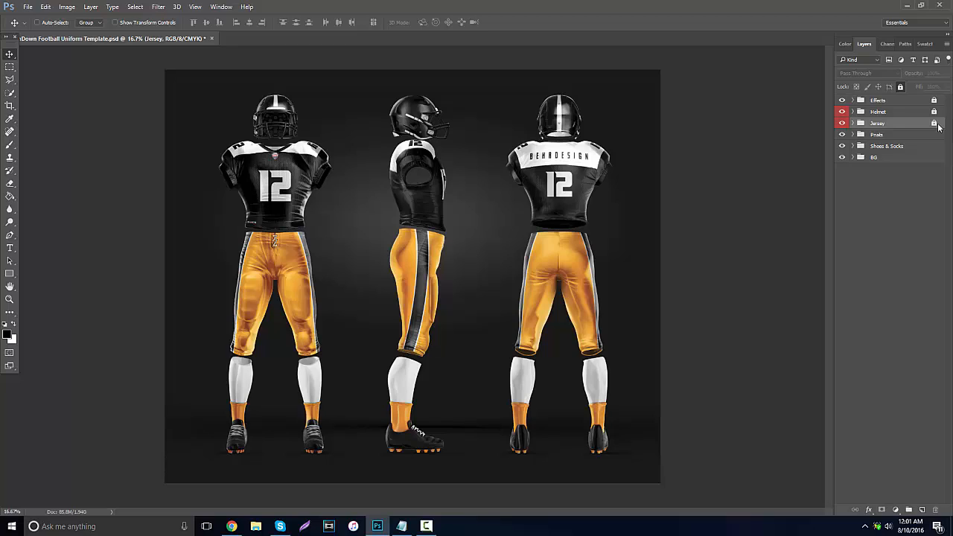
Expand the Pnats group and set its Laces layer colour to black, 000000.
key("alt+bracketleft")
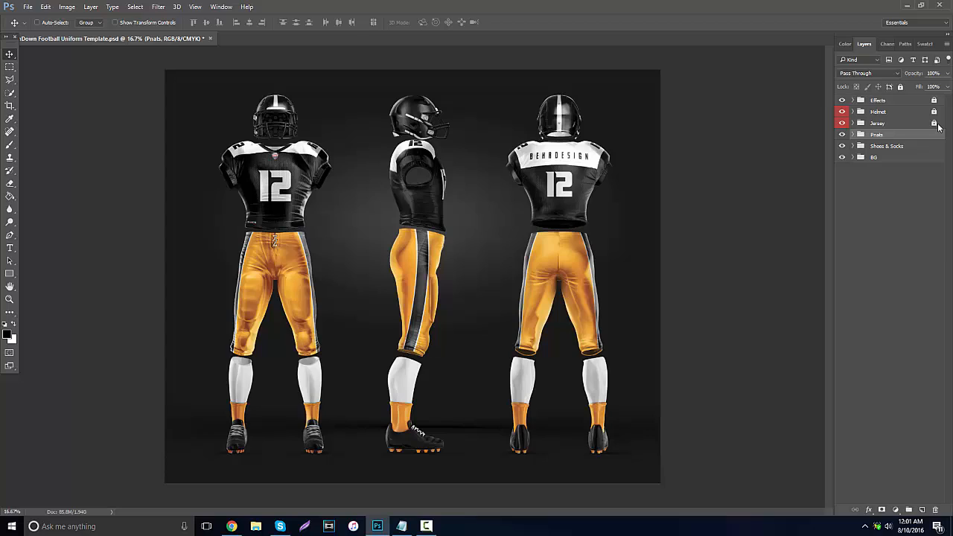
left_click(853, 135)
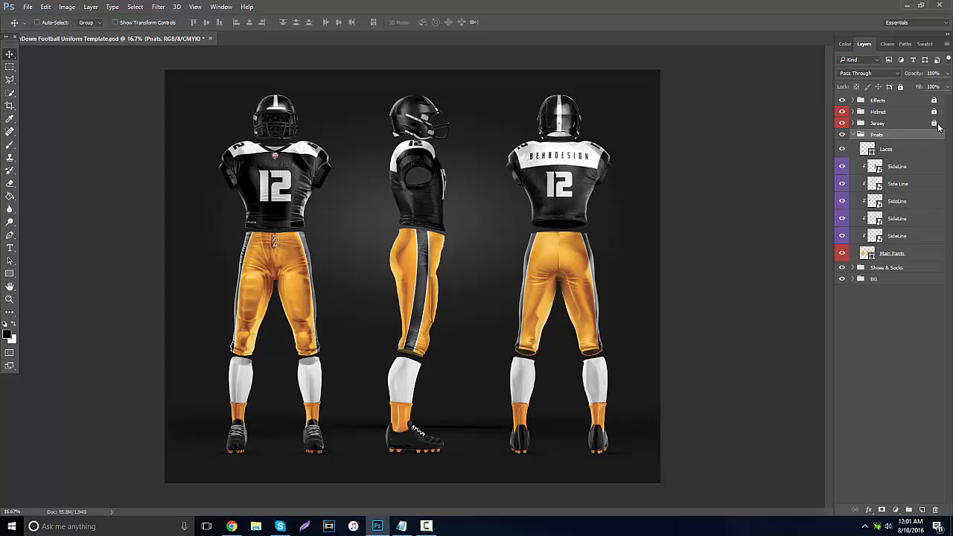
key("alt+bracketleft")
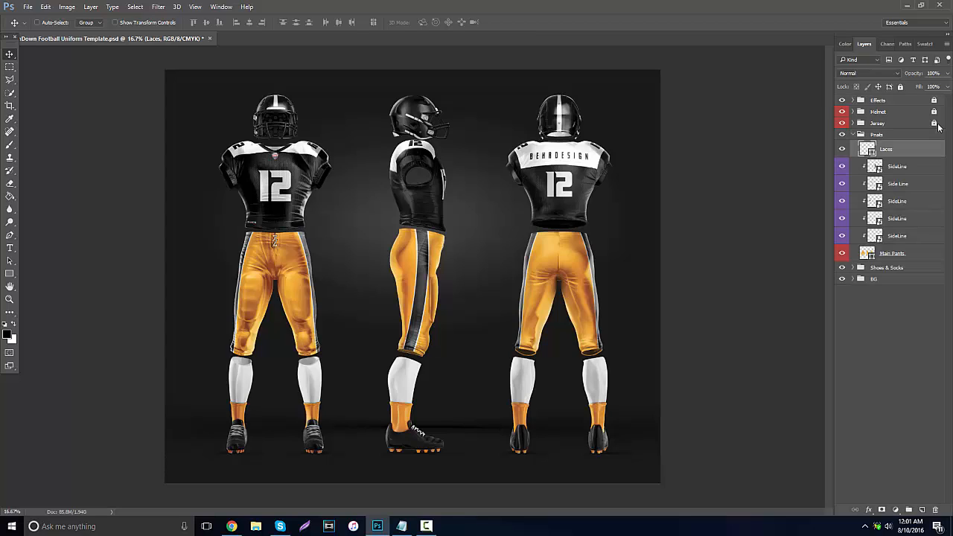
double_click(867, 149)
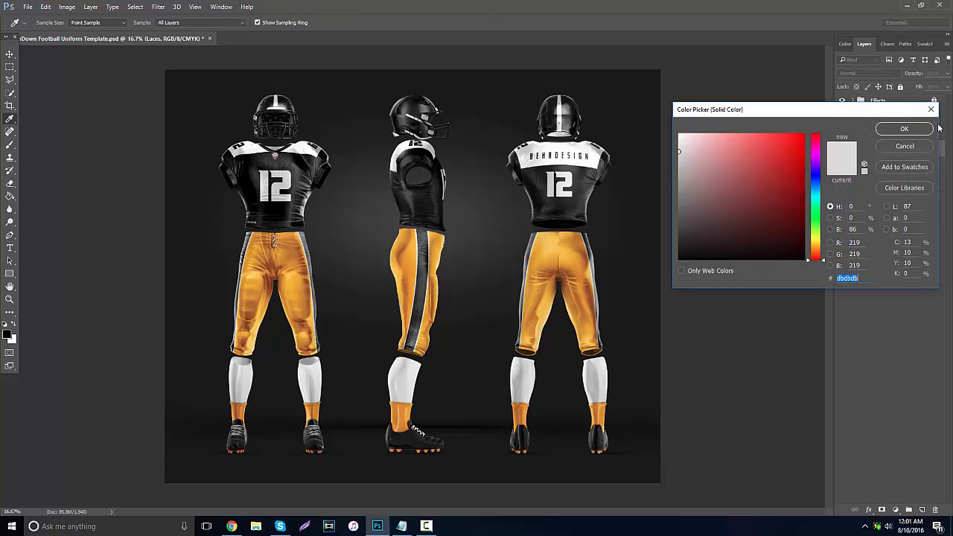
type("000000")
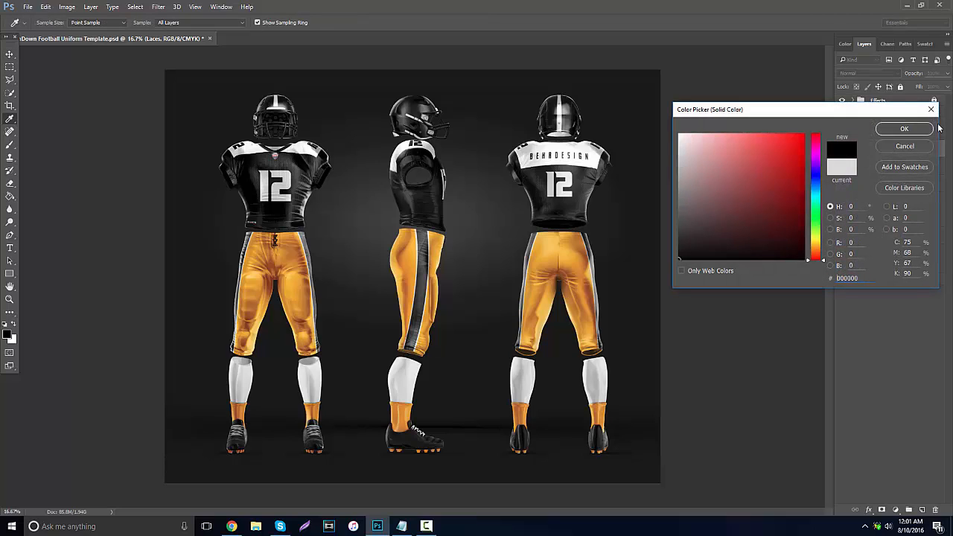
left_click(922, 129)
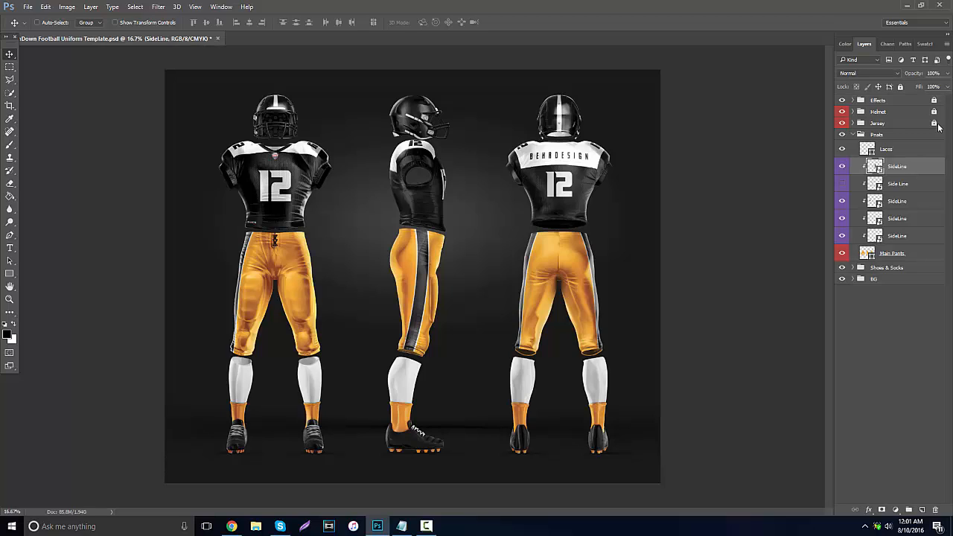
Toggle the visibility of the SideLine layers in the Pnats group to check which pant stripe each one controls.
left_click(842, 201)
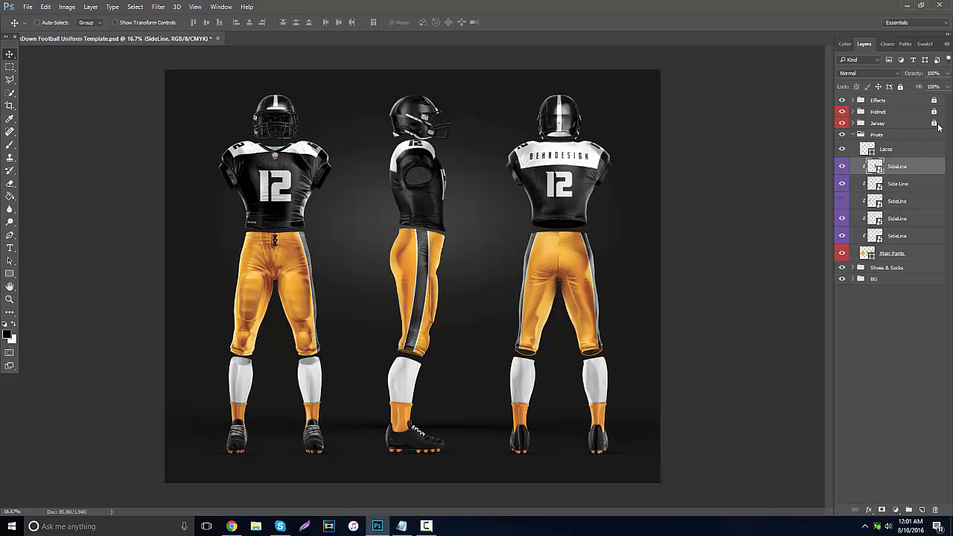
left_click(842, 201)
left_click(842, 218)
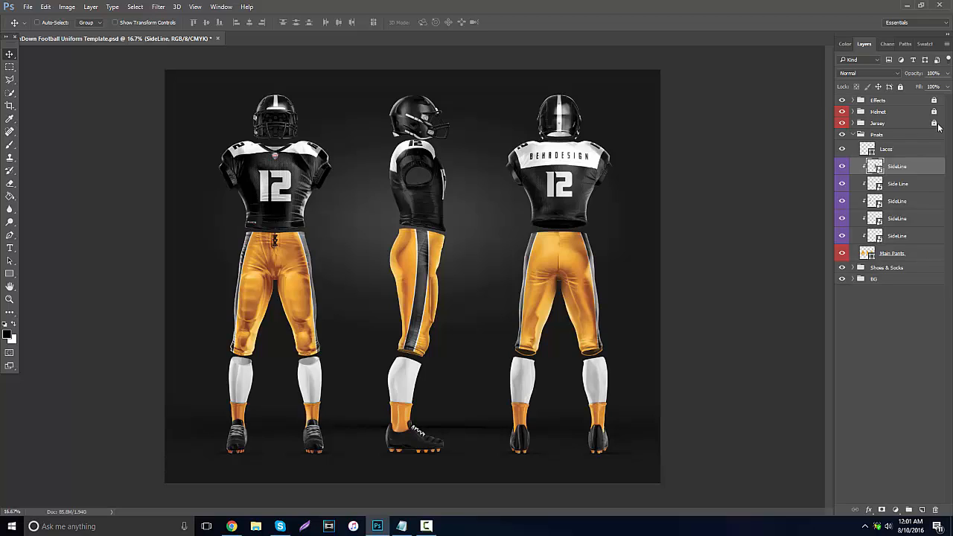
left_click(842, 236)
left_click(841, 236)
Set the Main Pants layer colour to the light grey dfdfdf.
left_click(892, 253)
double_click(866, 253)
type("ffffff")
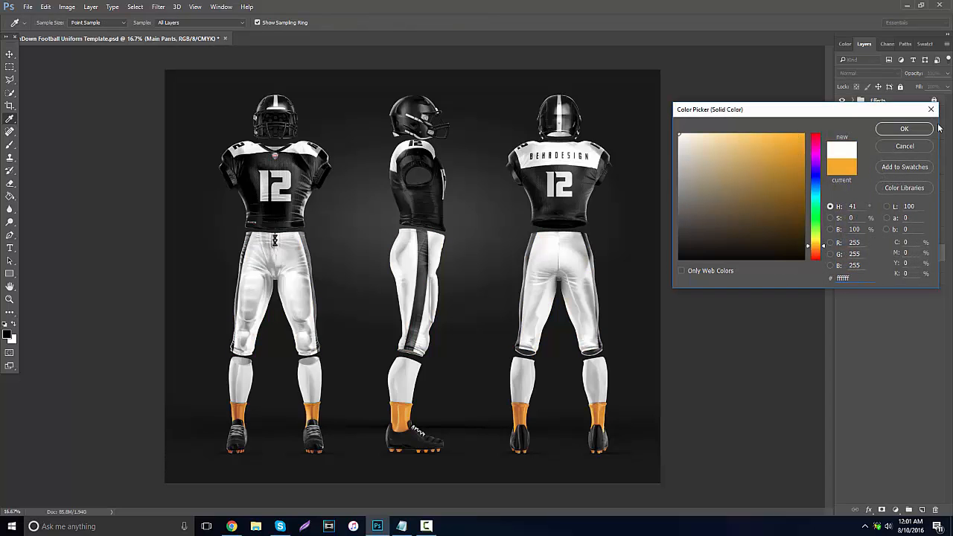
left_click_drag(678, 134, 678, 148)
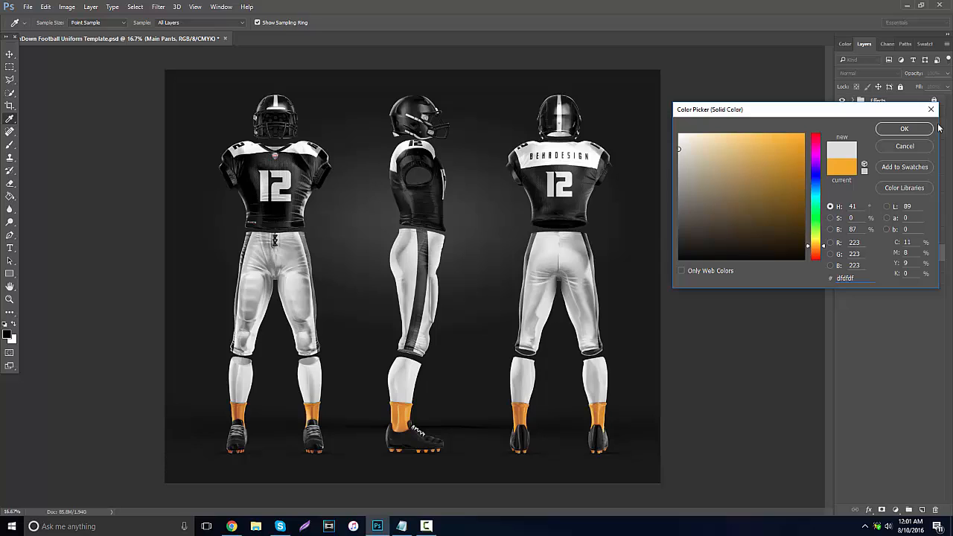
left_click(903, 129)
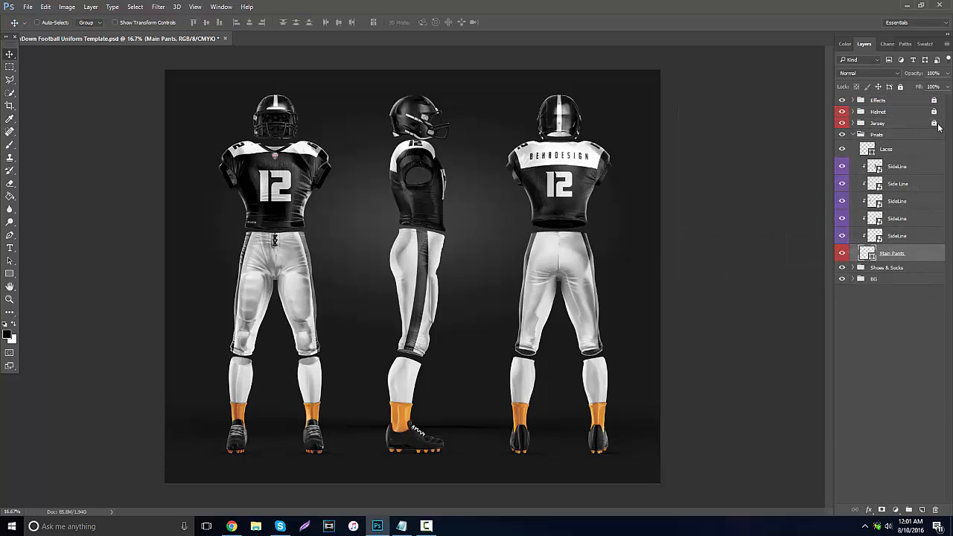
Collapse the finished Pnats group, label it red and lock it.
left_click(938, 128)
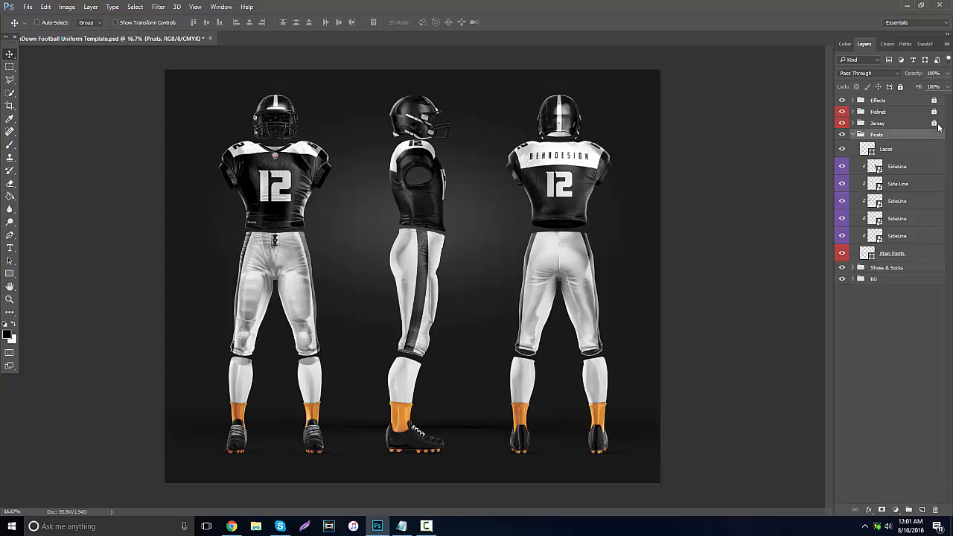
left_click(853, 134)
right_click(938, 128)
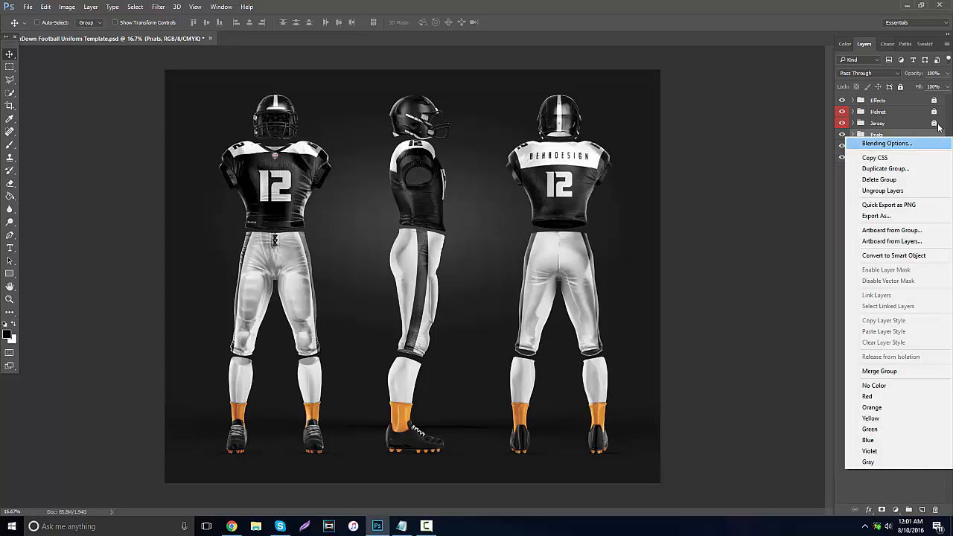
left_click(893, 396)
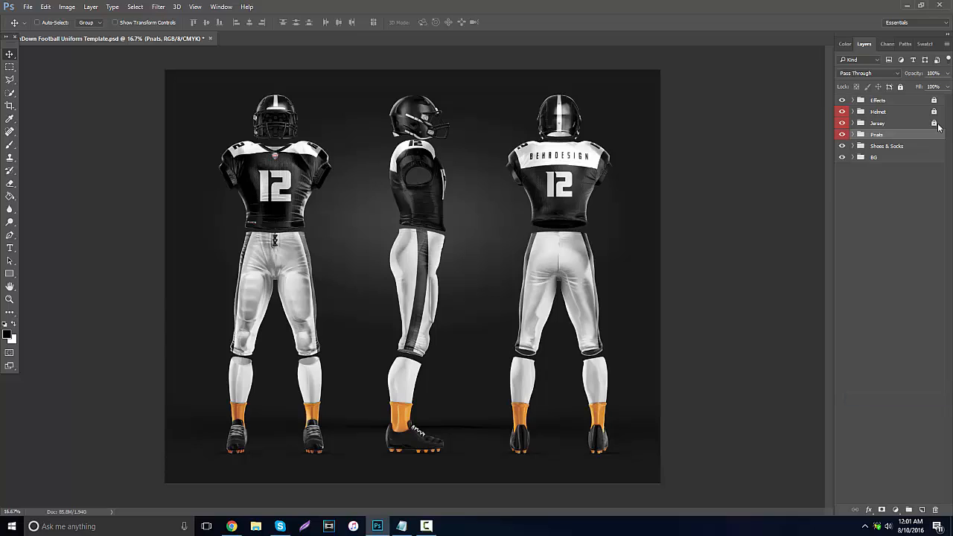
key("ctrl+slash")
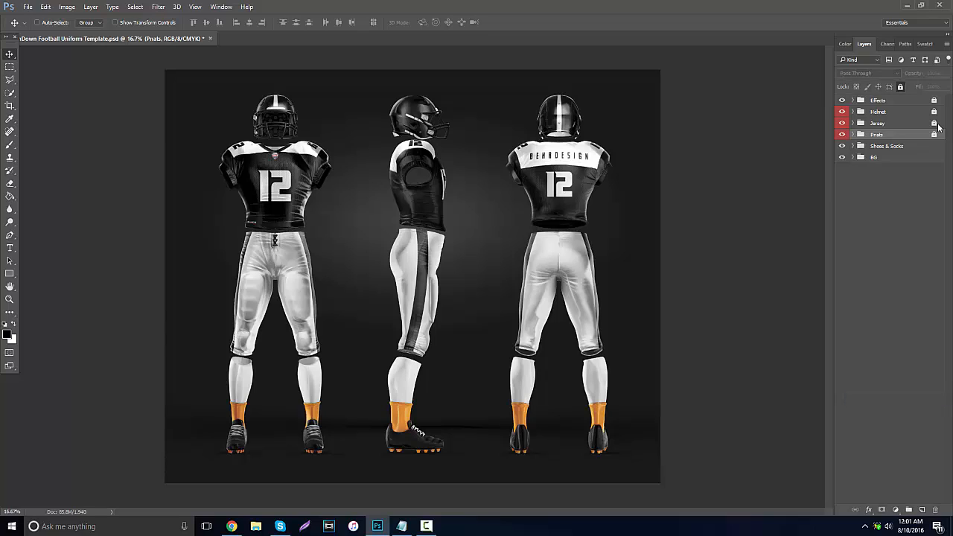
Expand the Shoes & Socks group and select its Pads layer.
key("alt+bracketleft")
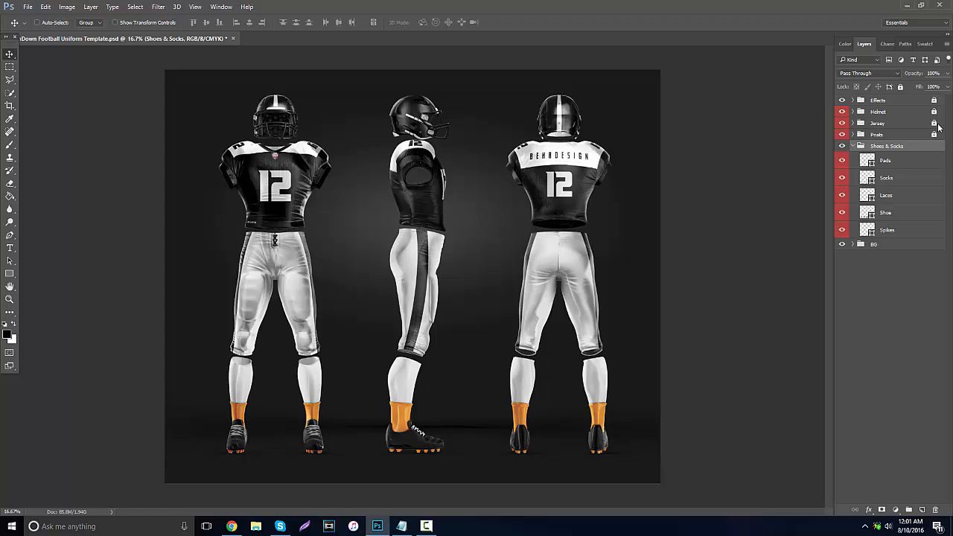
key("alt+bracketleft")
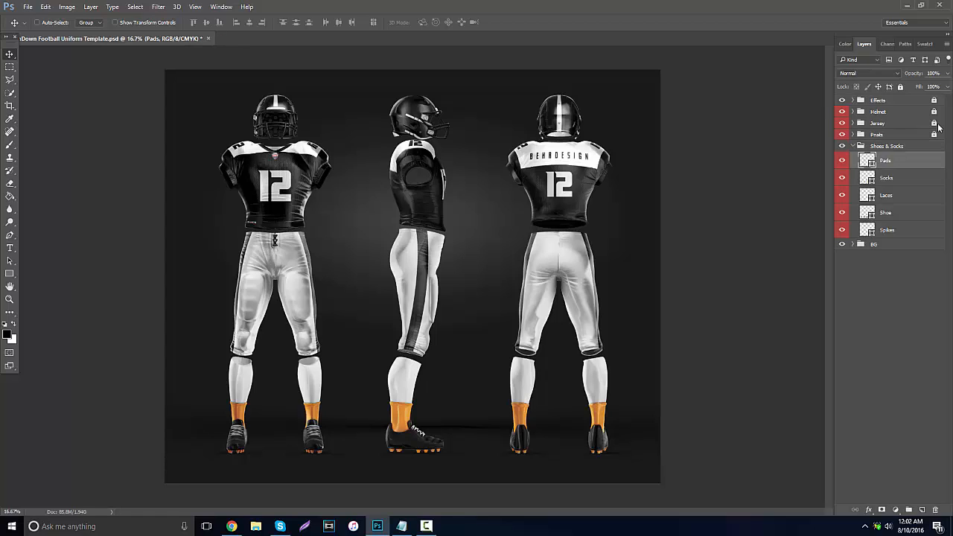
key("alt+shift+bracketleft")
key("alt+shift+bracketleft")
key("alt+shift+bracketleft")
key("alt+shift+bracketleft")
double_click(867, 160)
key("Return")
left_click(938, 125)
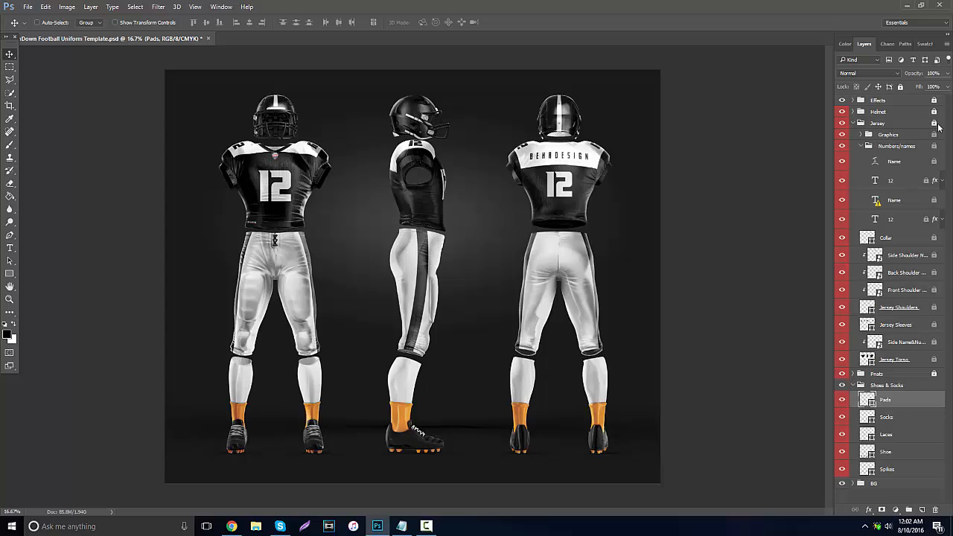
key("ctrl+alt+z")
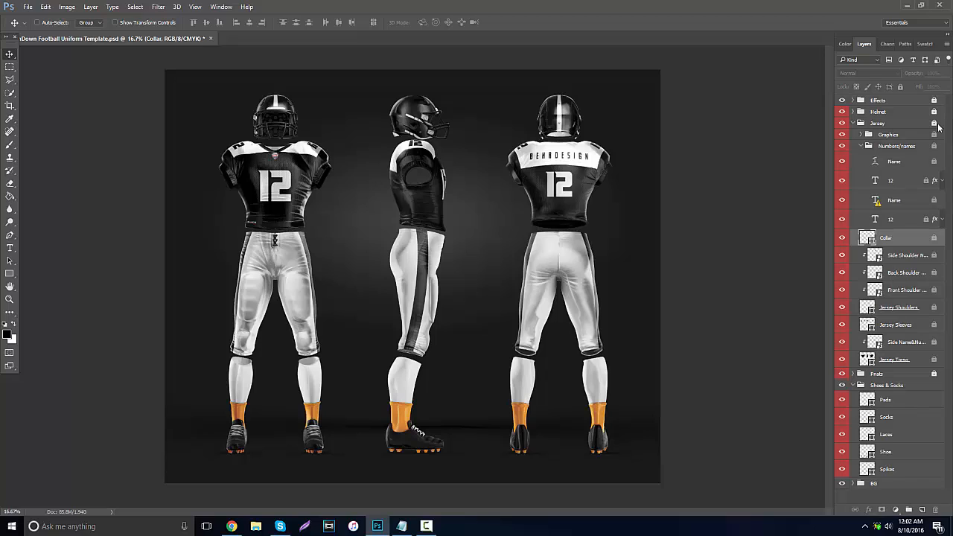
left_click(938, 125)
key("ctrl+alt+z")
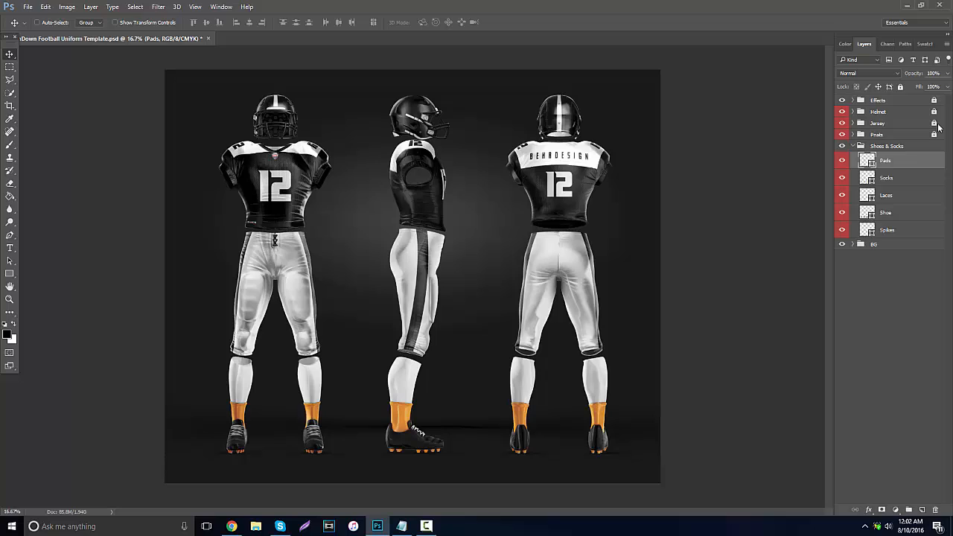
key("ctrl+alt+z")
key("ctrl+alt+z")
key("ctrl+alt+z")
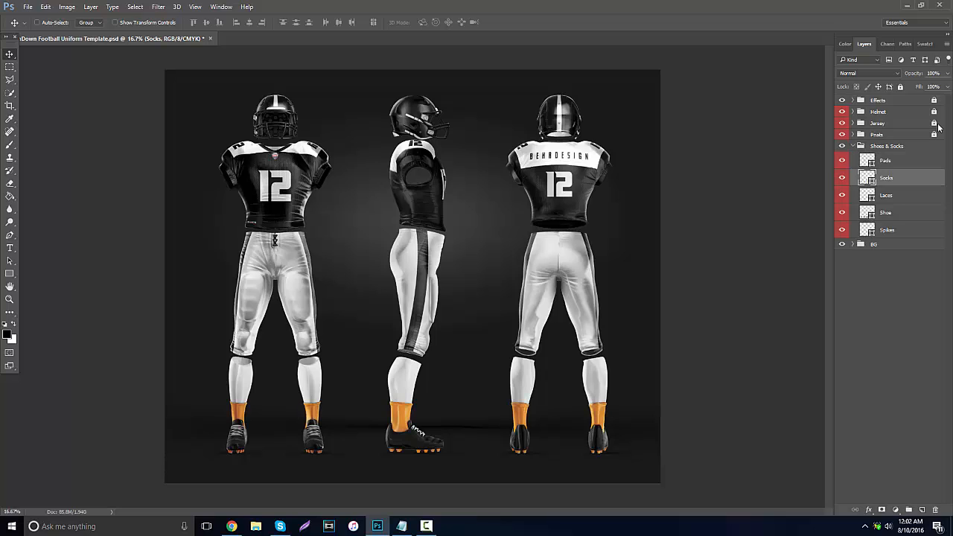
Set the Socks layer colour in the Shoes & Socks group to black, 000000.
double_click(866, 178)
type("000000")
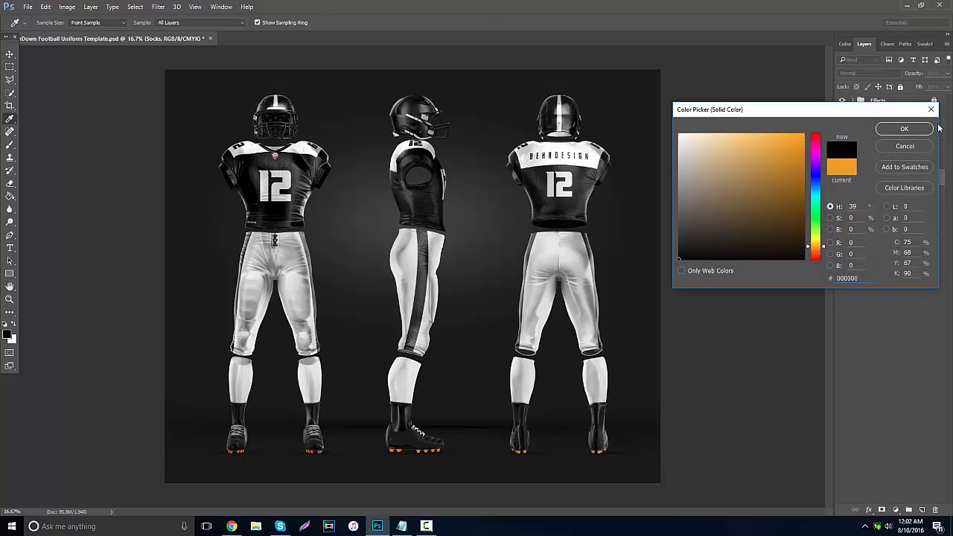
key("Return")
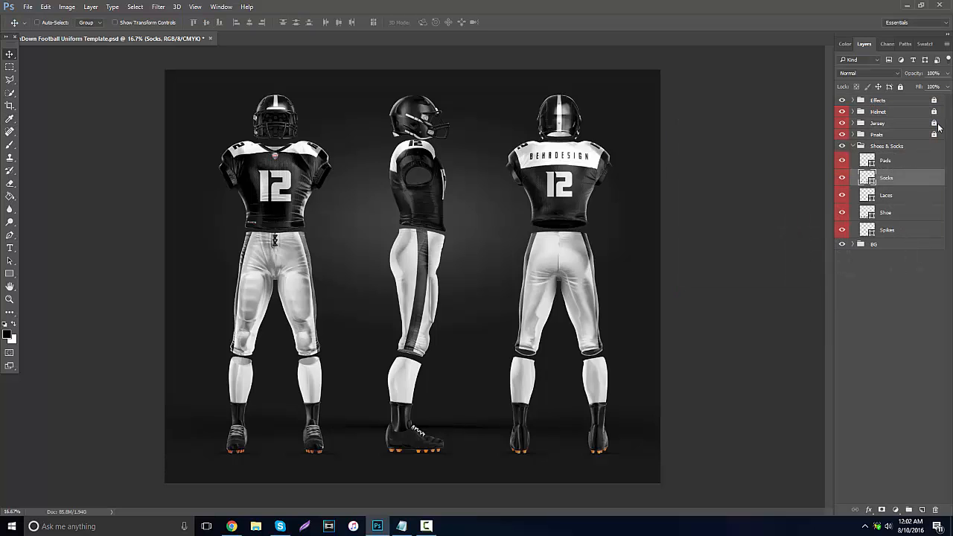
Set the Spikes layer colour in the Shoes & Socks group to white, ffffff.
left_click(867, 230)
double_click(867, 230)
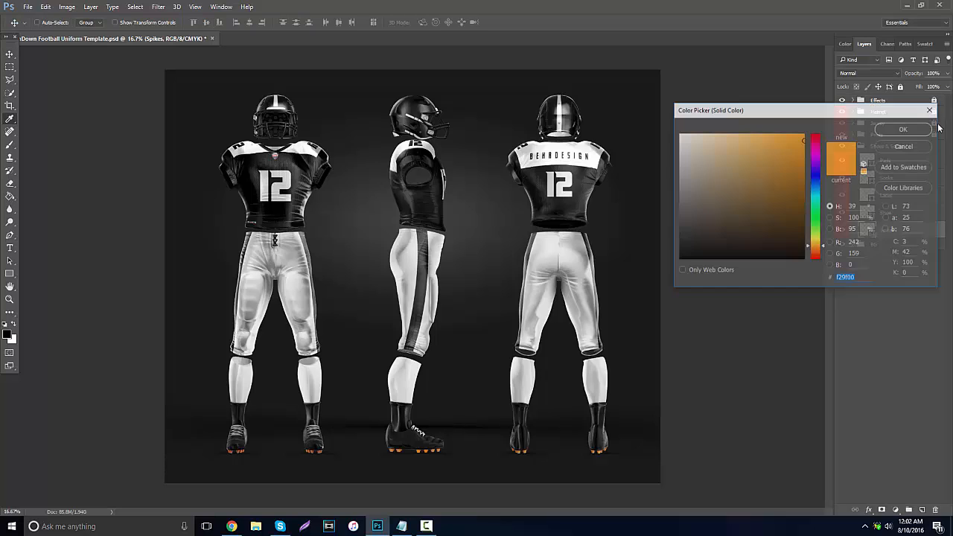
type("0072f2")
left_click_drag(803, 140, 804, 134)
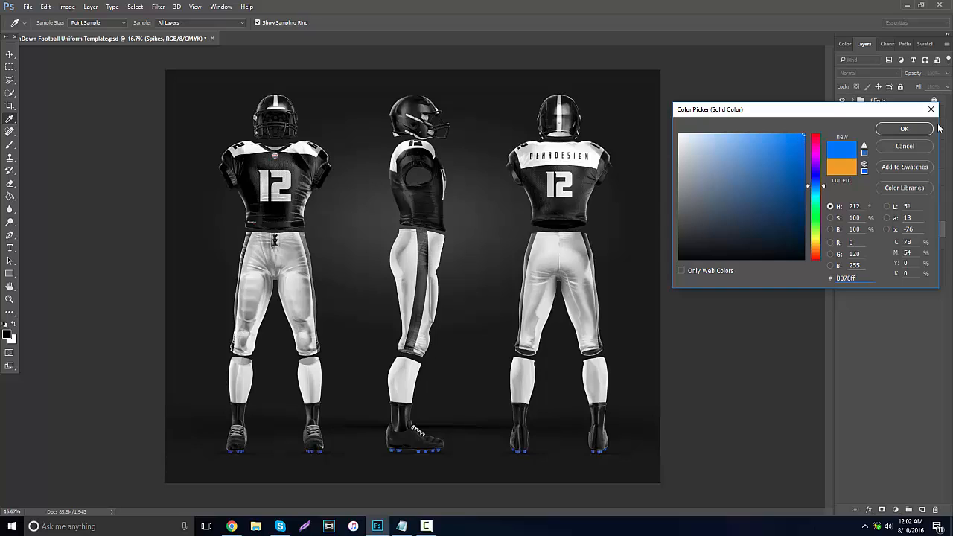
left_click_drag(815, 185, 815, 252)
left_click(678, 134)
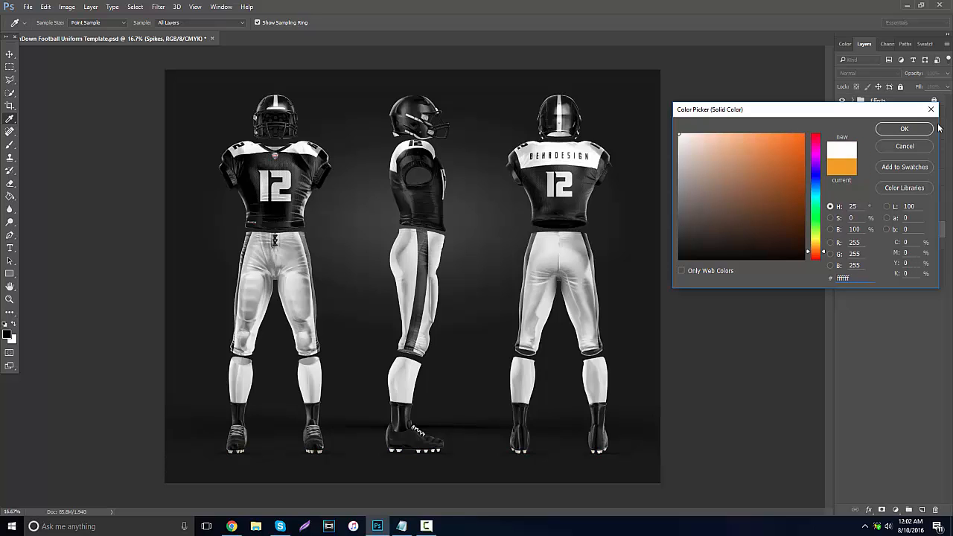
left_click(903, 129)
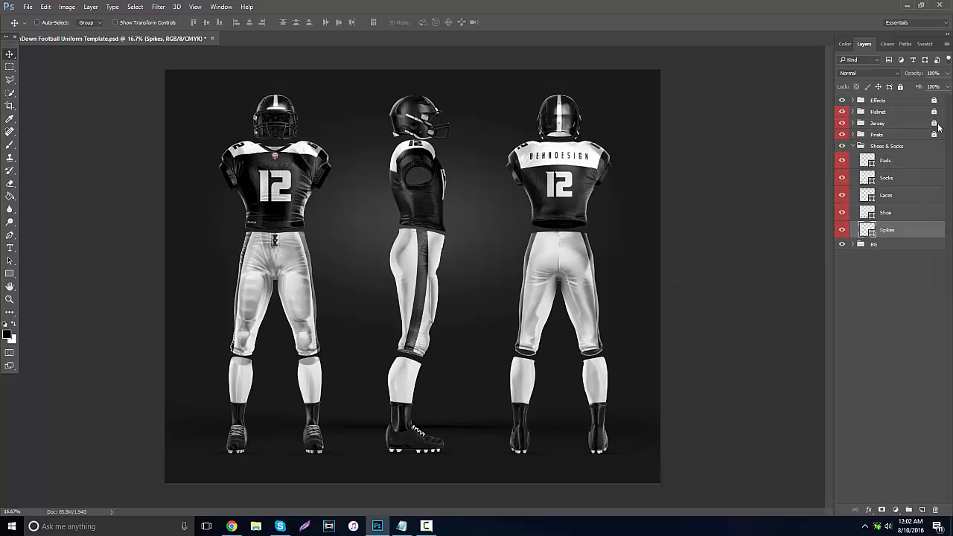
Collapse the finished Shoes & Socks group, label it red and lock it.
left_click(933, 144)
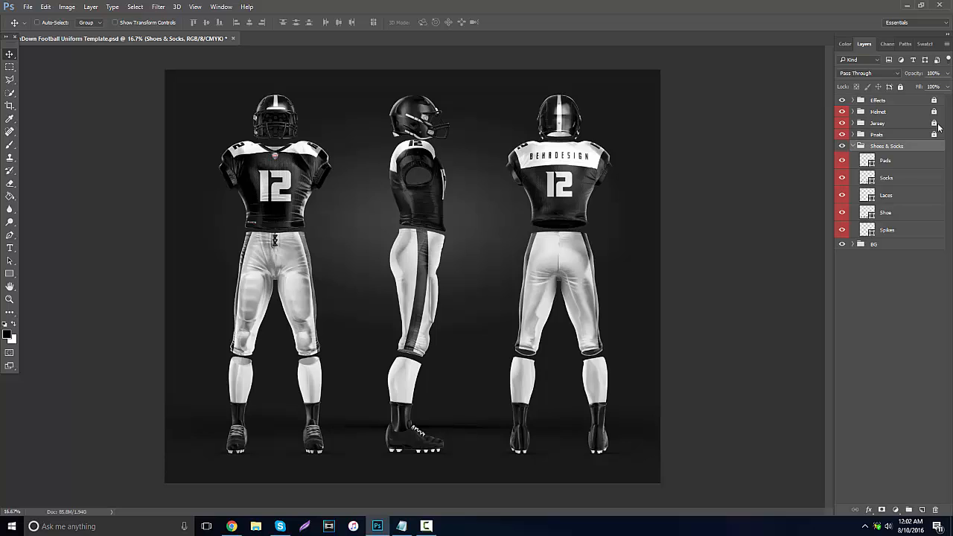
key("F2")
right_click(934, 146)
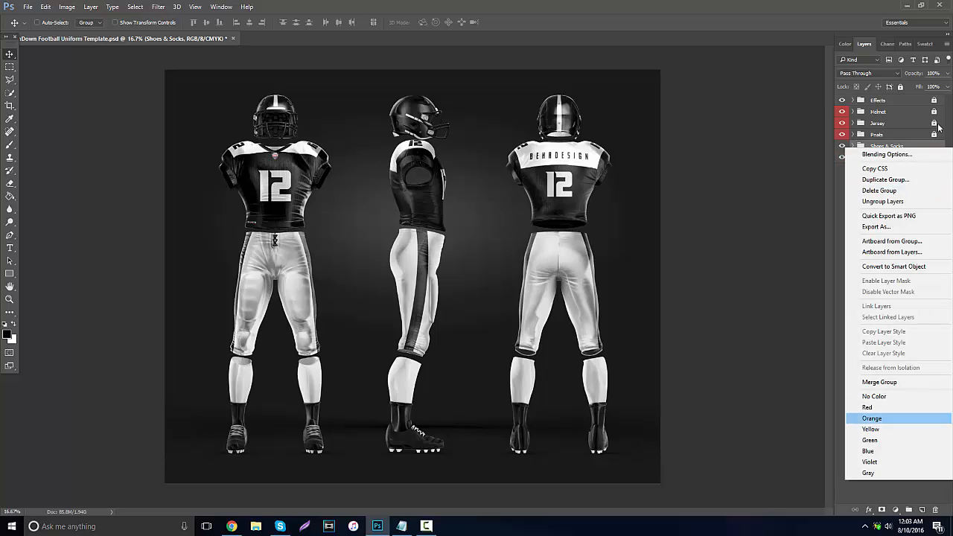
left_click(893, 407)
key("ctrl+slash")
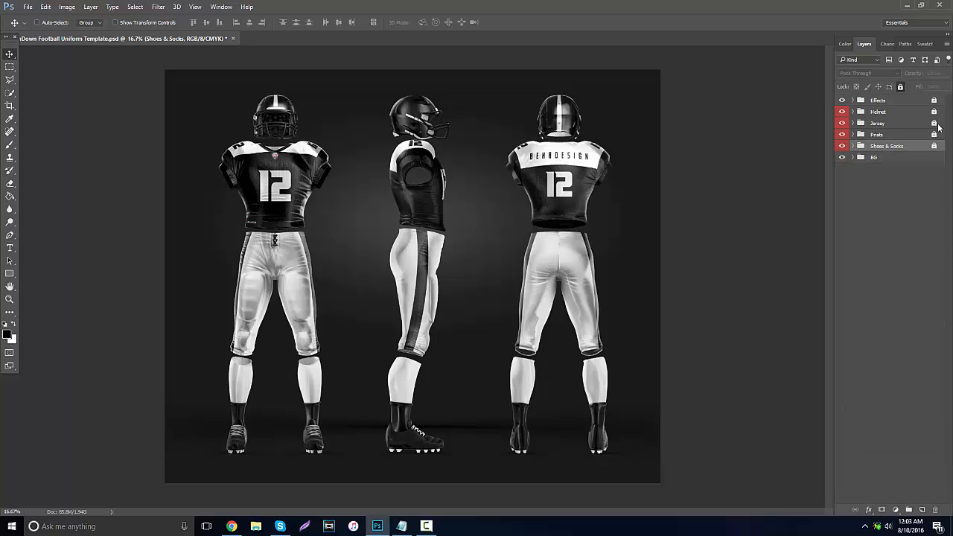
Expand the BG group, select its Shadows subgroup, and preview the uniform with the BG layer hidden before showing that layer again.
key("alt+bracketleft")
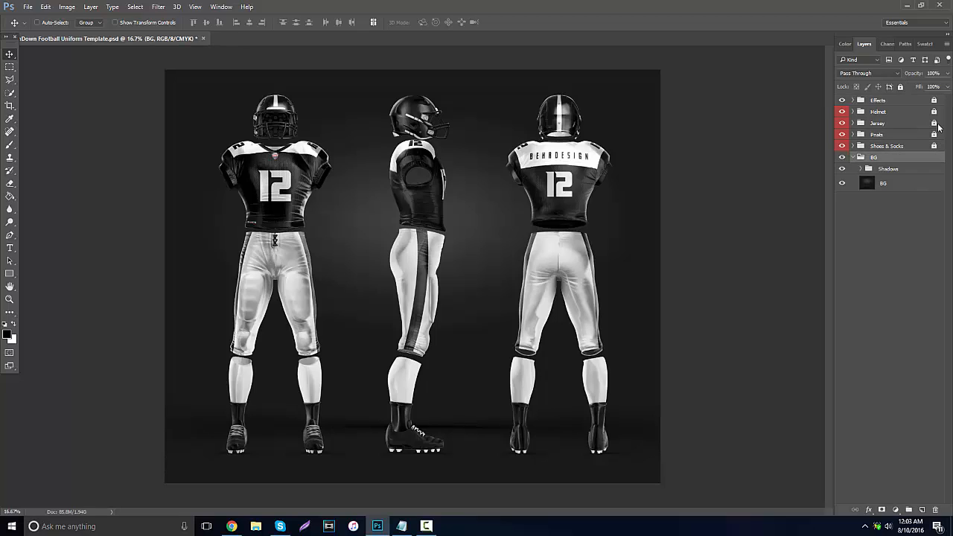
key("alt+bracketleft")
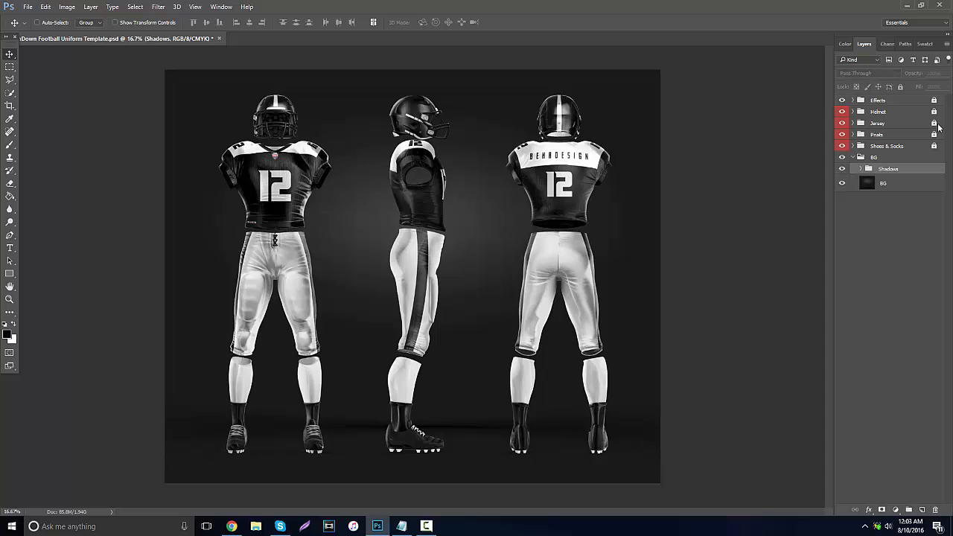
left_click(842, 183)
left_click(841, 183)
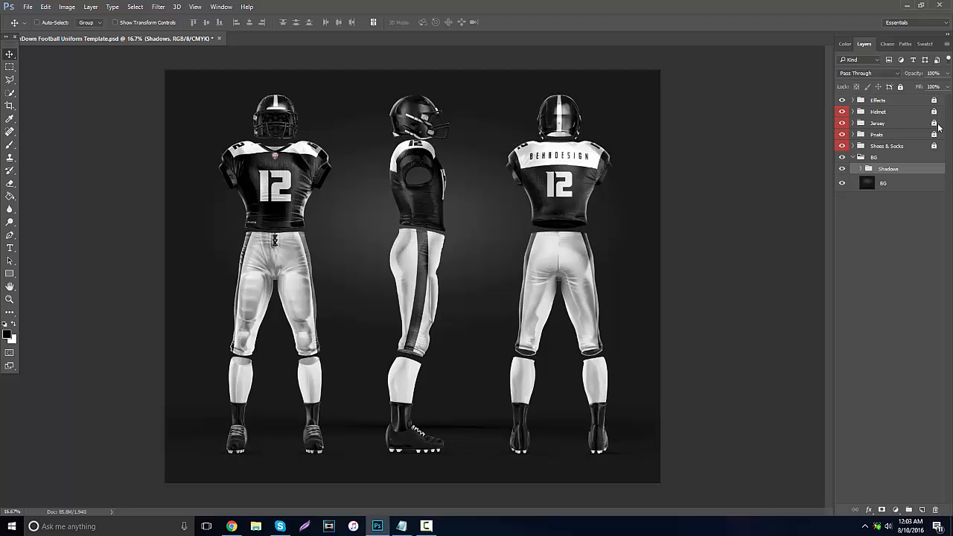
left_click(842, 183)
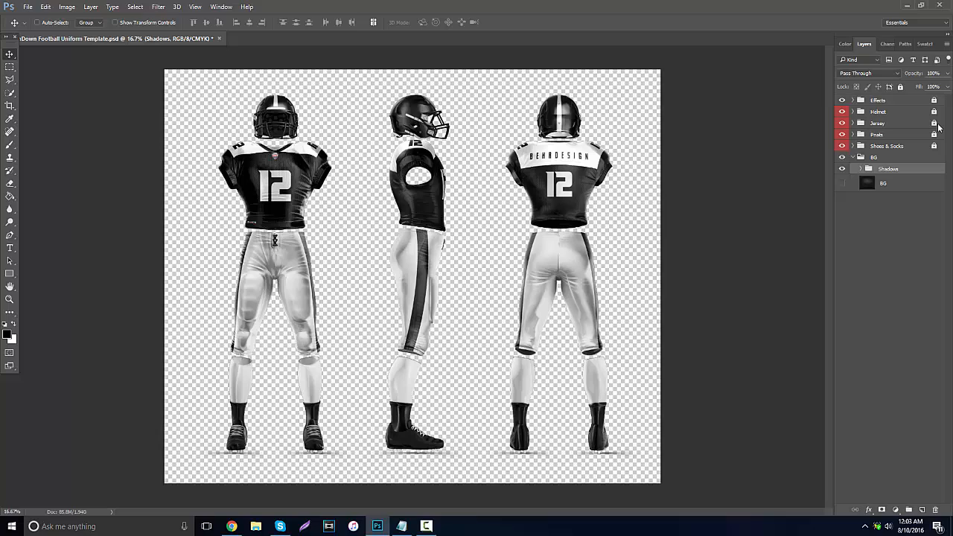
left_click(841, 184)
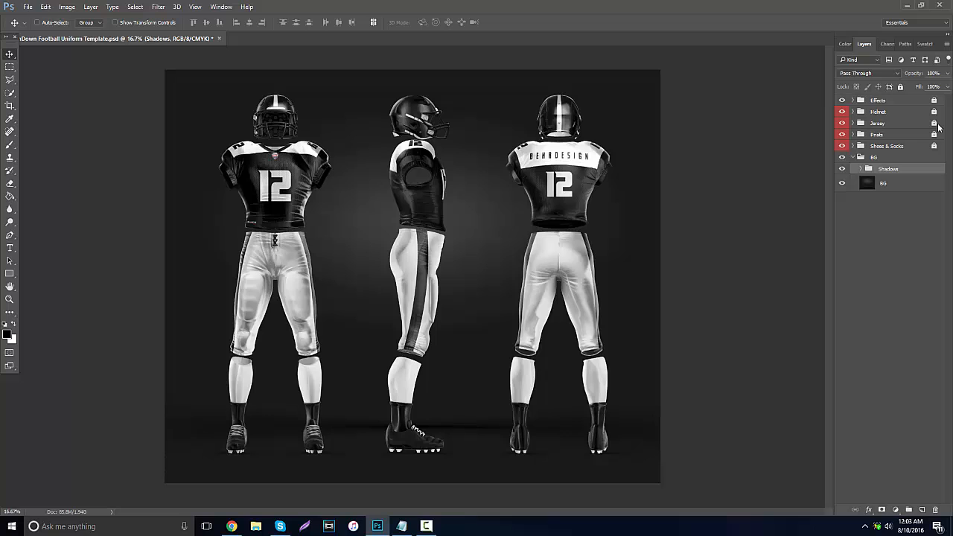
Check the artwork against the guides and examine the side view of the jersey and helmet up close.
key("ctrl+semicolon")
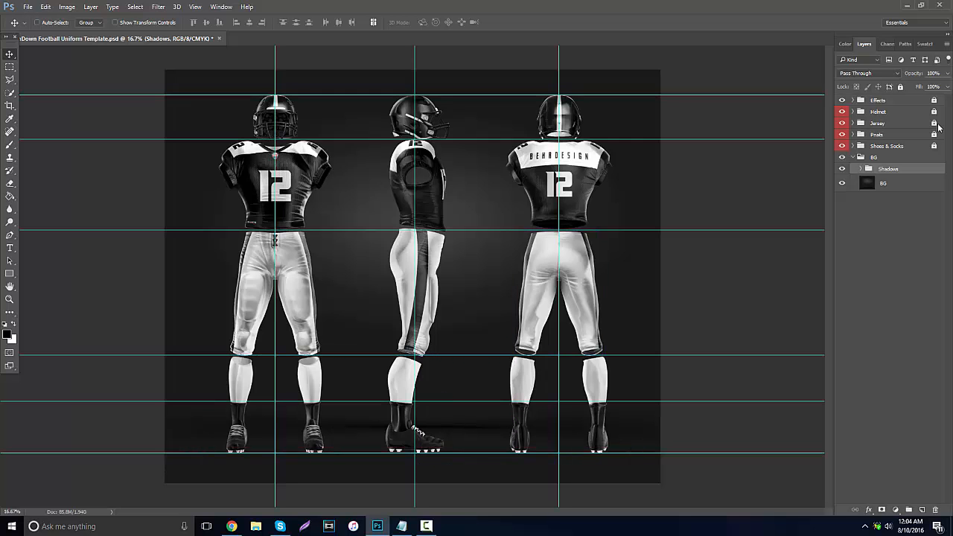
key("z")
left_click_drag(402, 198, 621, 199)
scroll(621, 200, "down", 4)
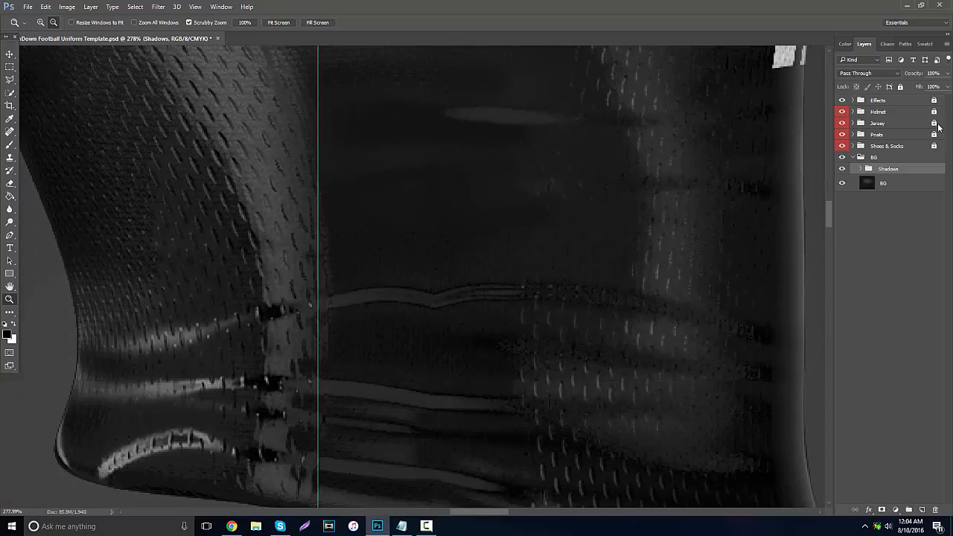
left_click_drag(366, 196, 276, 195)
scroll(277, 196, "up", 6)
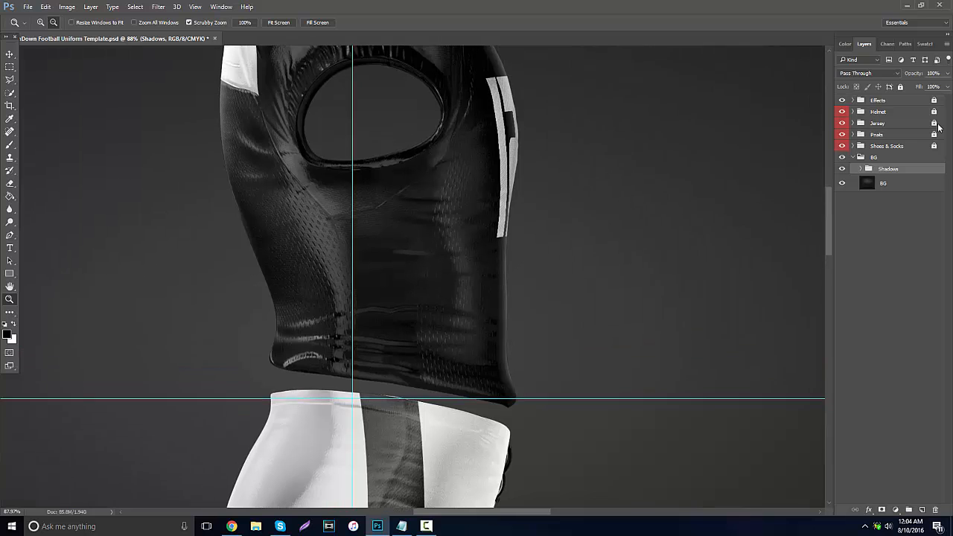
scroll(445, 223, "up", 1)
left_click_drag(445, 223, 433, 197)
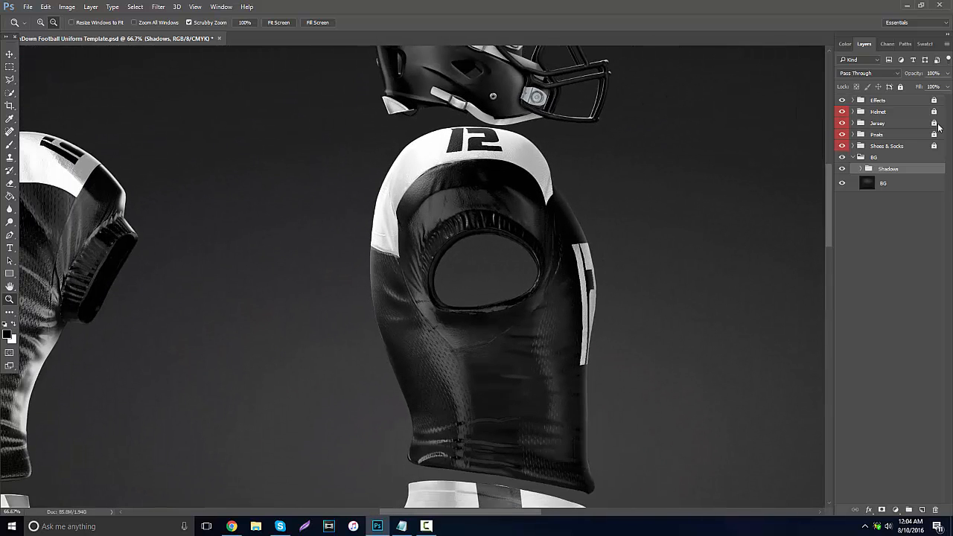
scroll(433, 197, "up", 2)
scroll(433, 198, "up", 1)
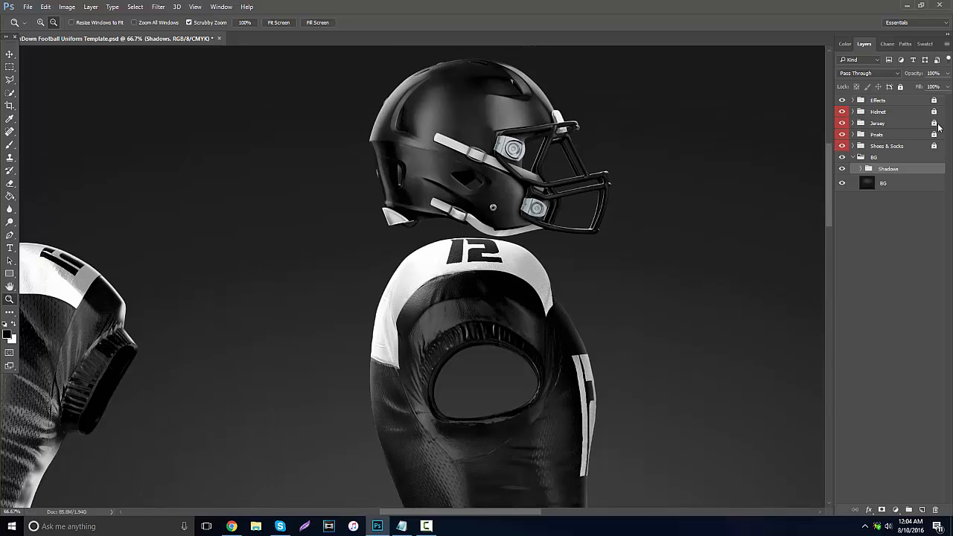
left_click_drag(588, 228, 527, 227)
Examine the front of the jersey up close, including its number and logos, and return to the full uniform view.
left_click_drag(235, 217, 307, 217)
scroll(307, 216, "down", 1)
scroll(306, 216, "down", 5)
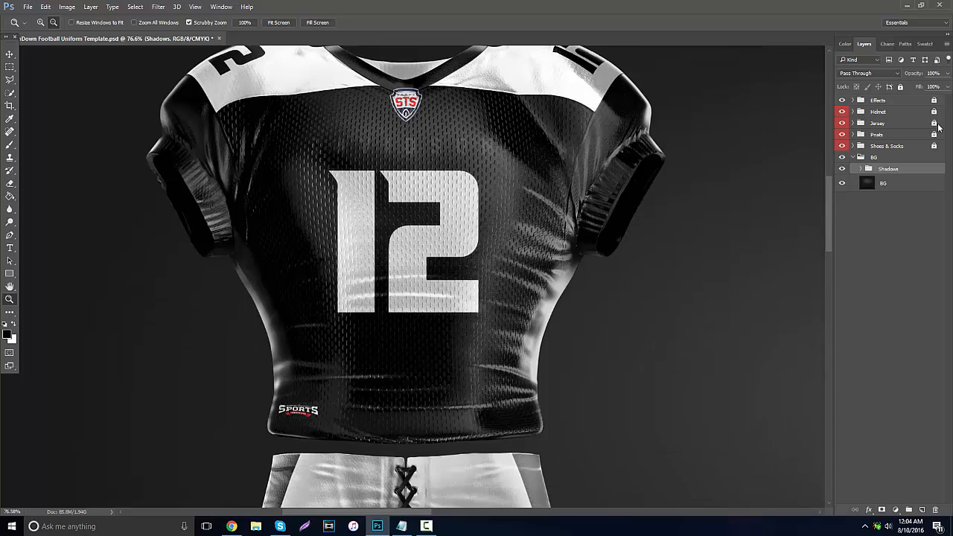
left_click_drag(473, 210, 337, 210)
key("ctrl+minus")
key("ctrl+0")
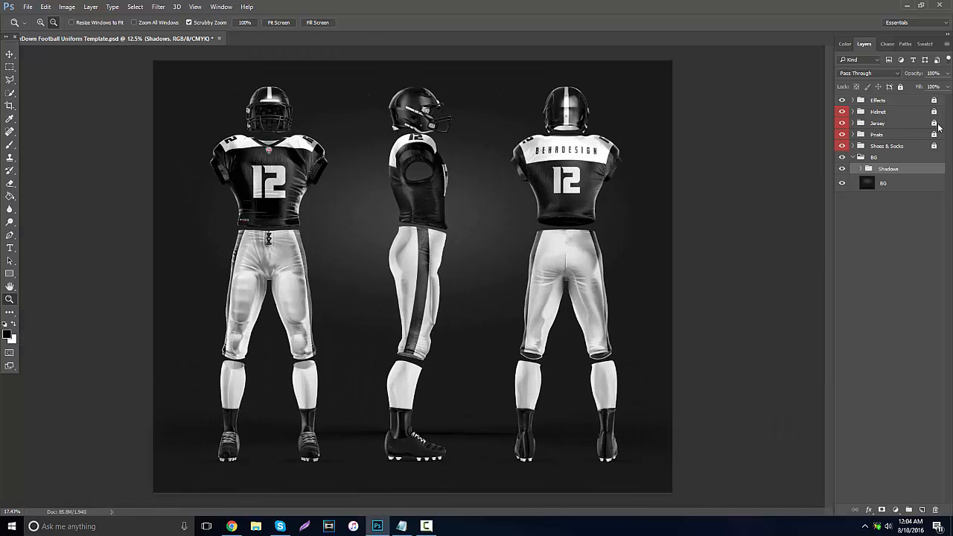
key("ctrl+minus")
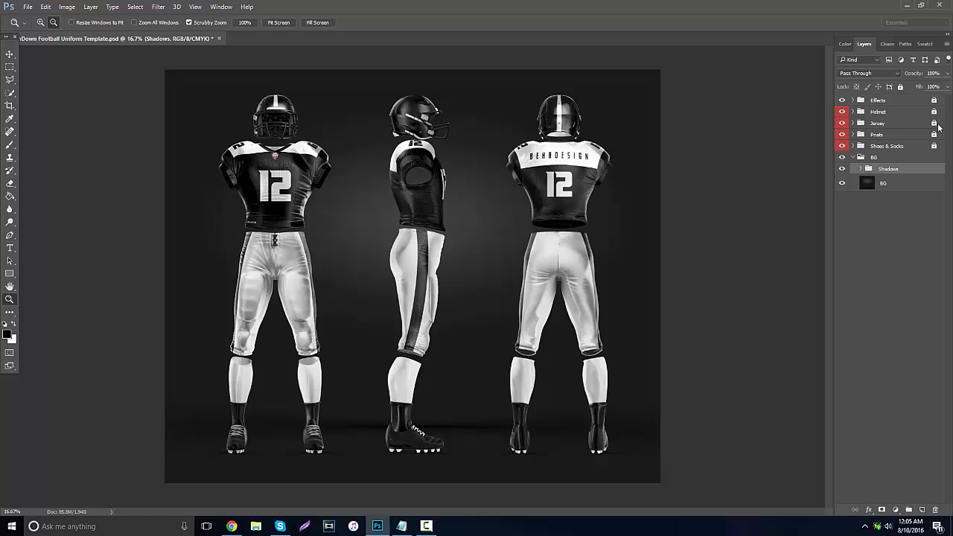
left_click(427, 526)
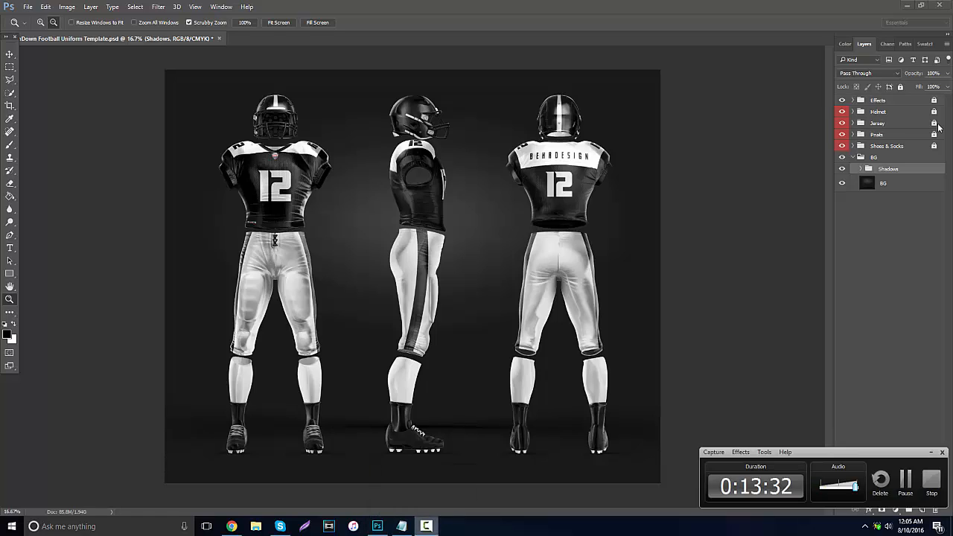